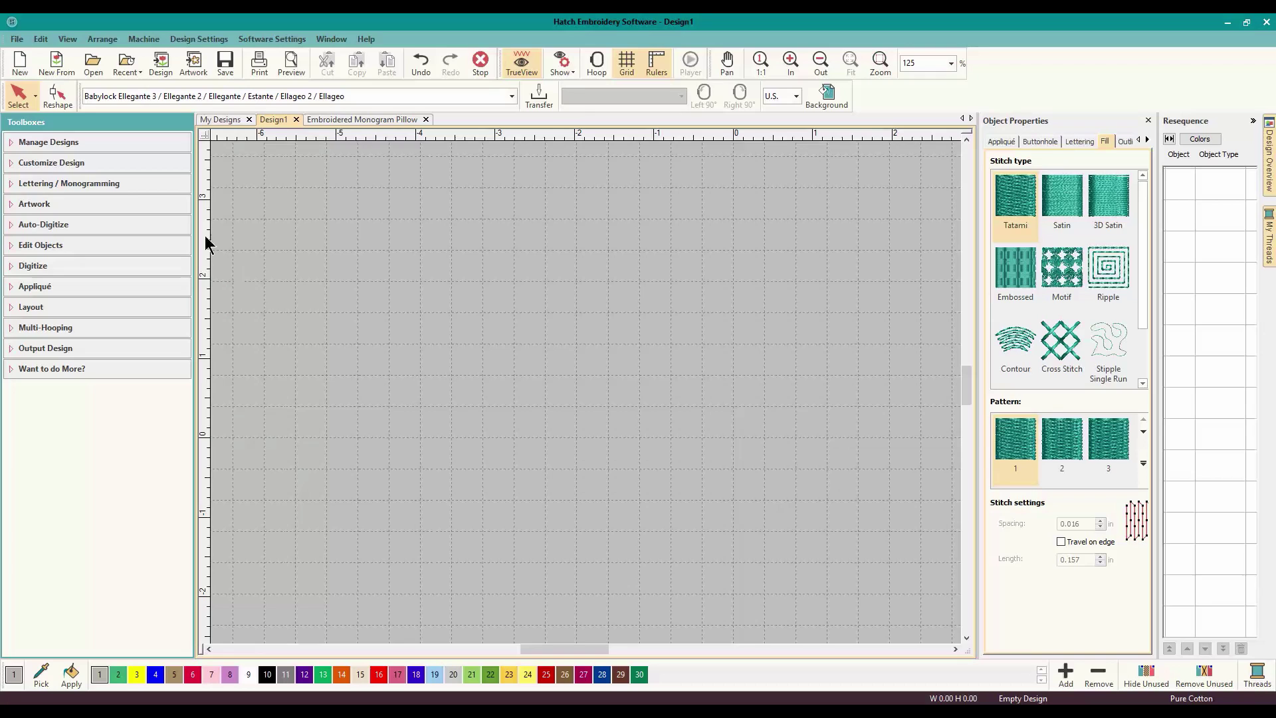
Step: Start new Block2 lettering from the Lettering / Monogramming toolbox after briefly browsing Edit Objects
left_click(97, 189)
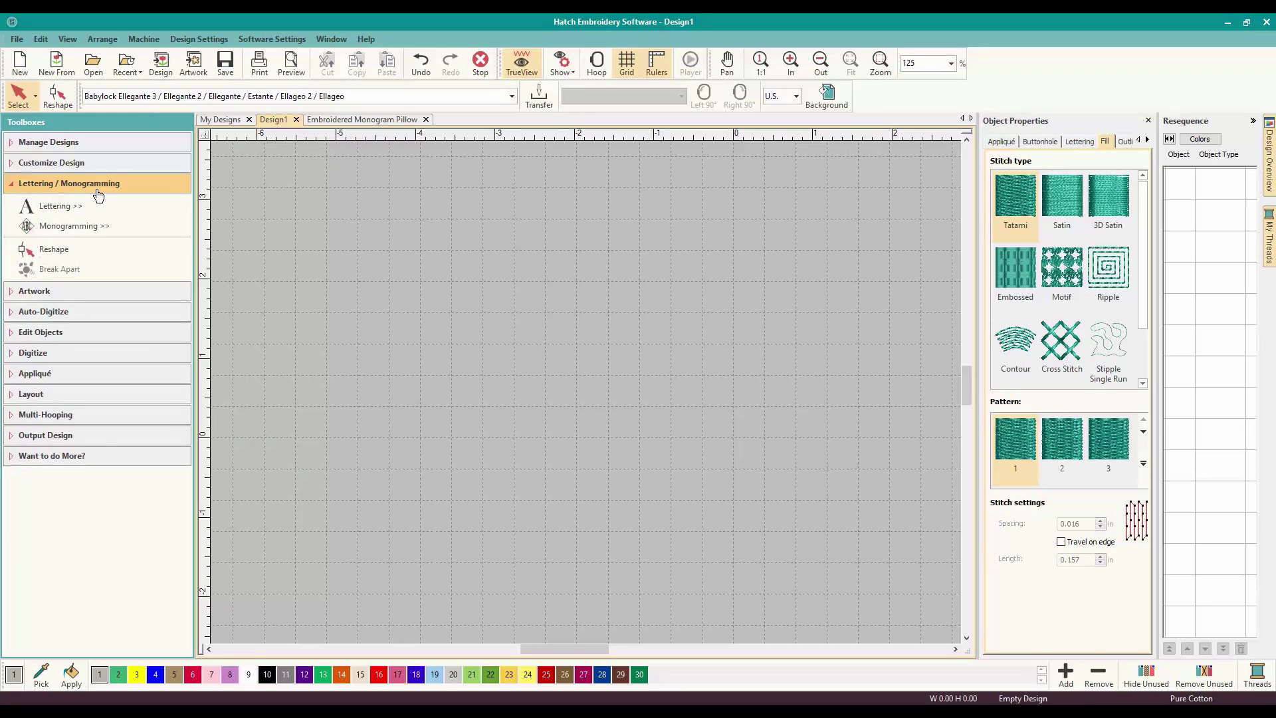
left_click(57, 207)
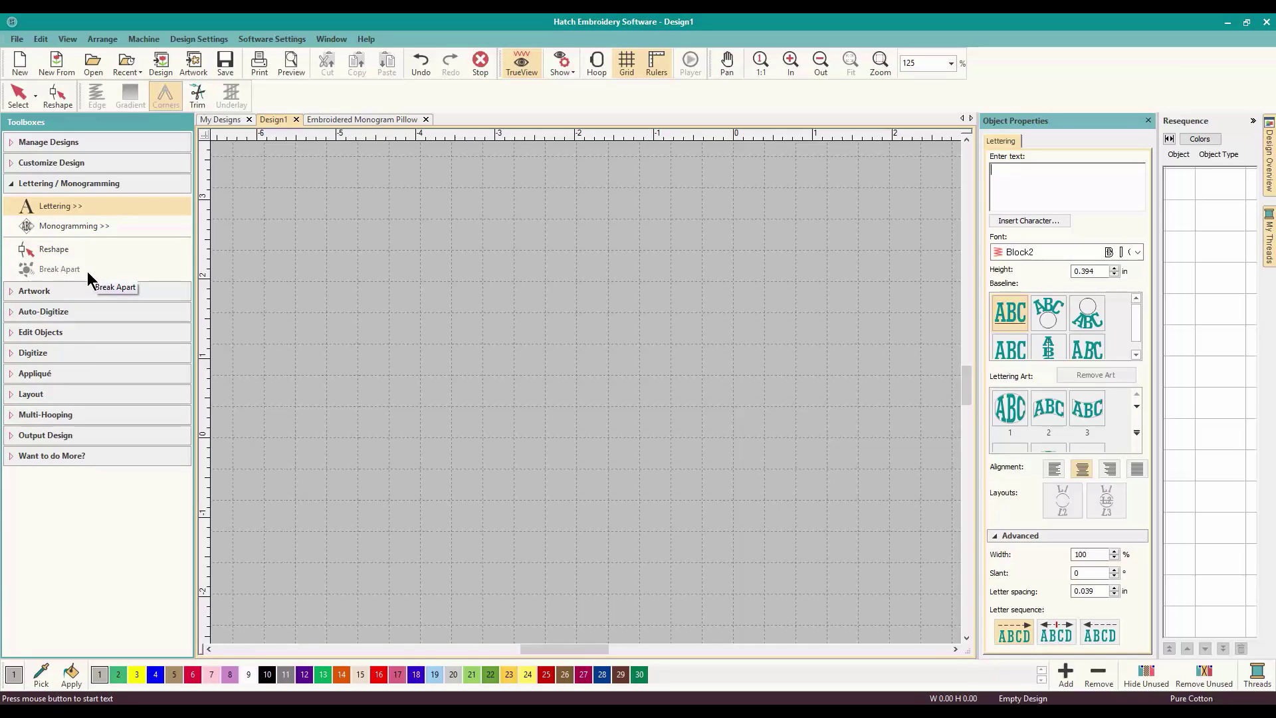
left_click(82, 341)
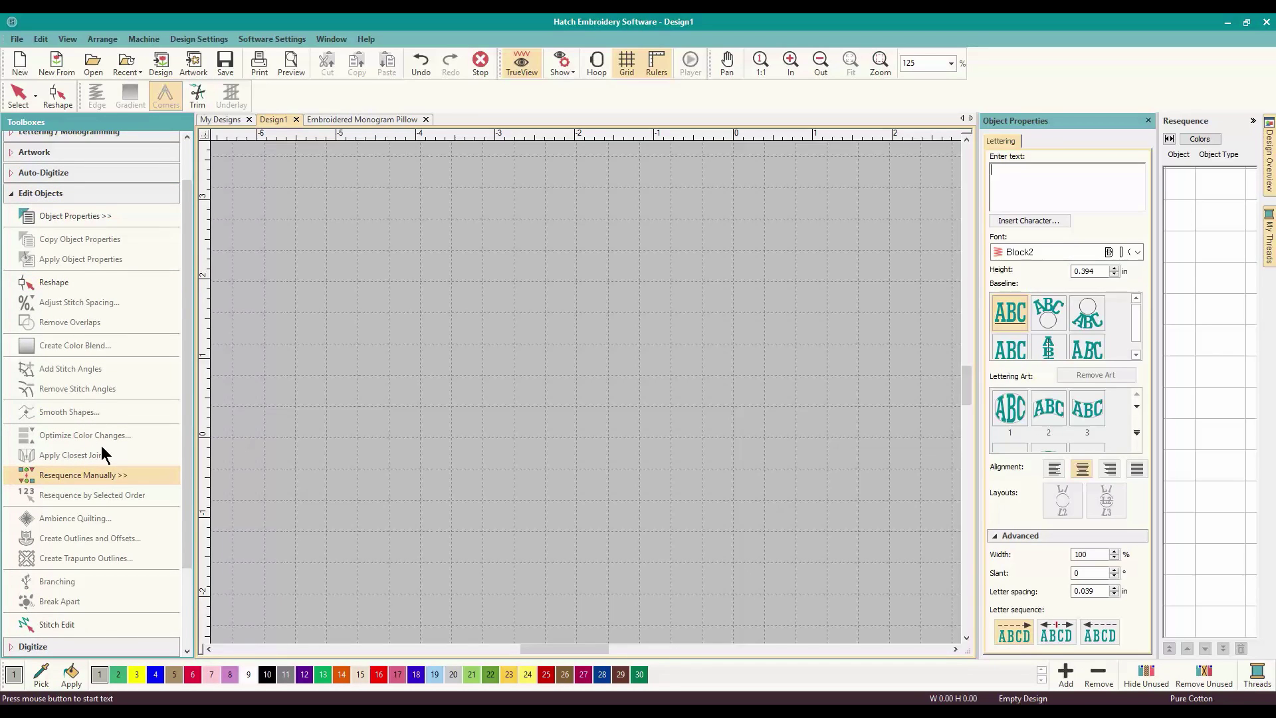
scroll(101, 446, "down", 1)
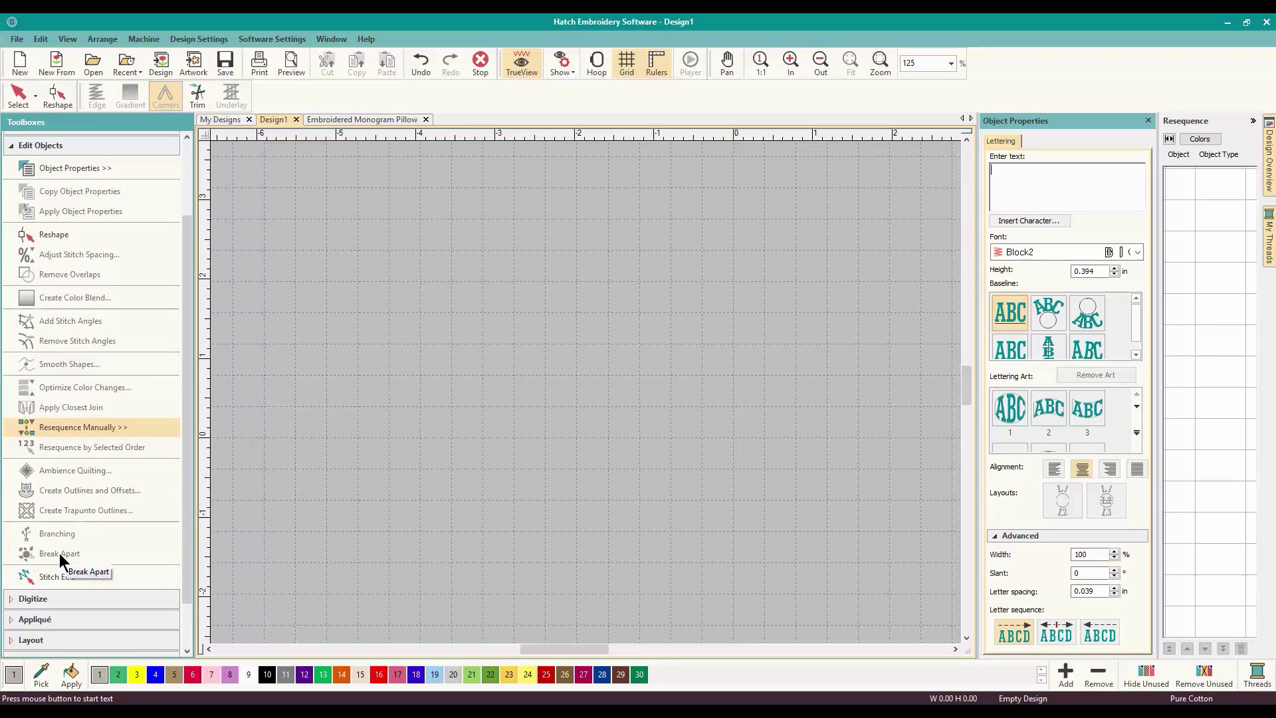
left_click(13, 149)
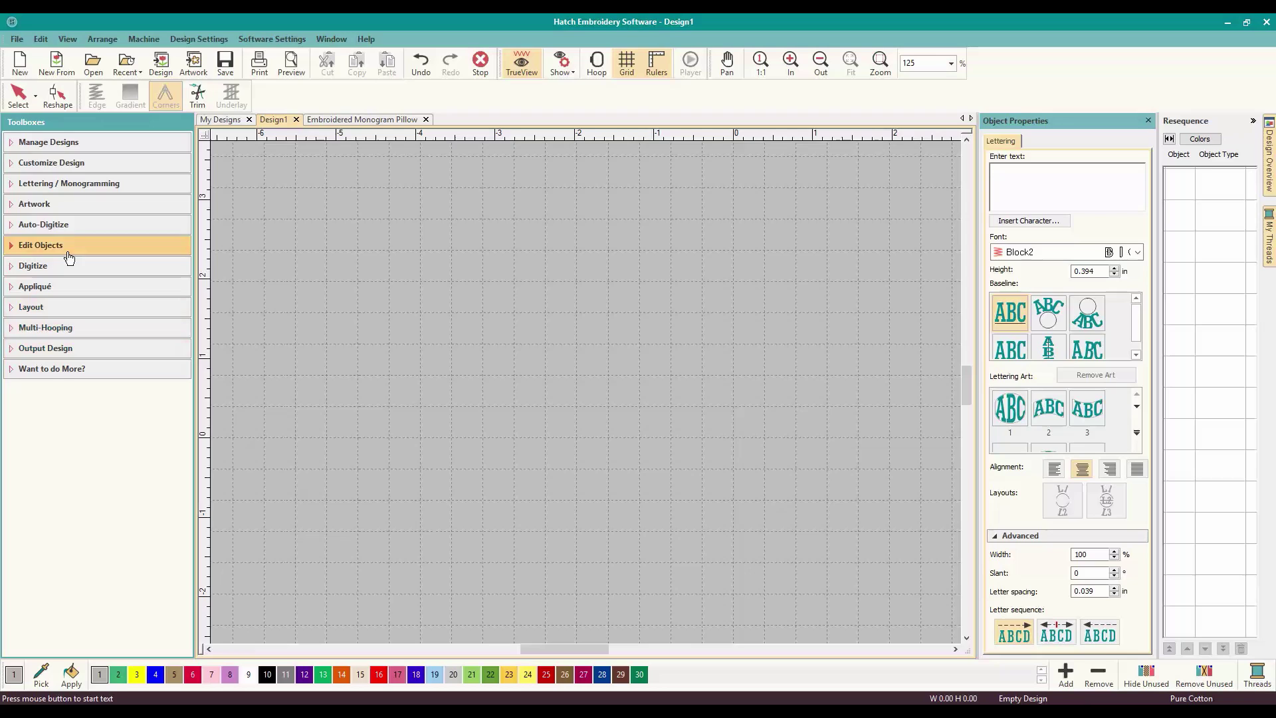
left_click(77, 190)
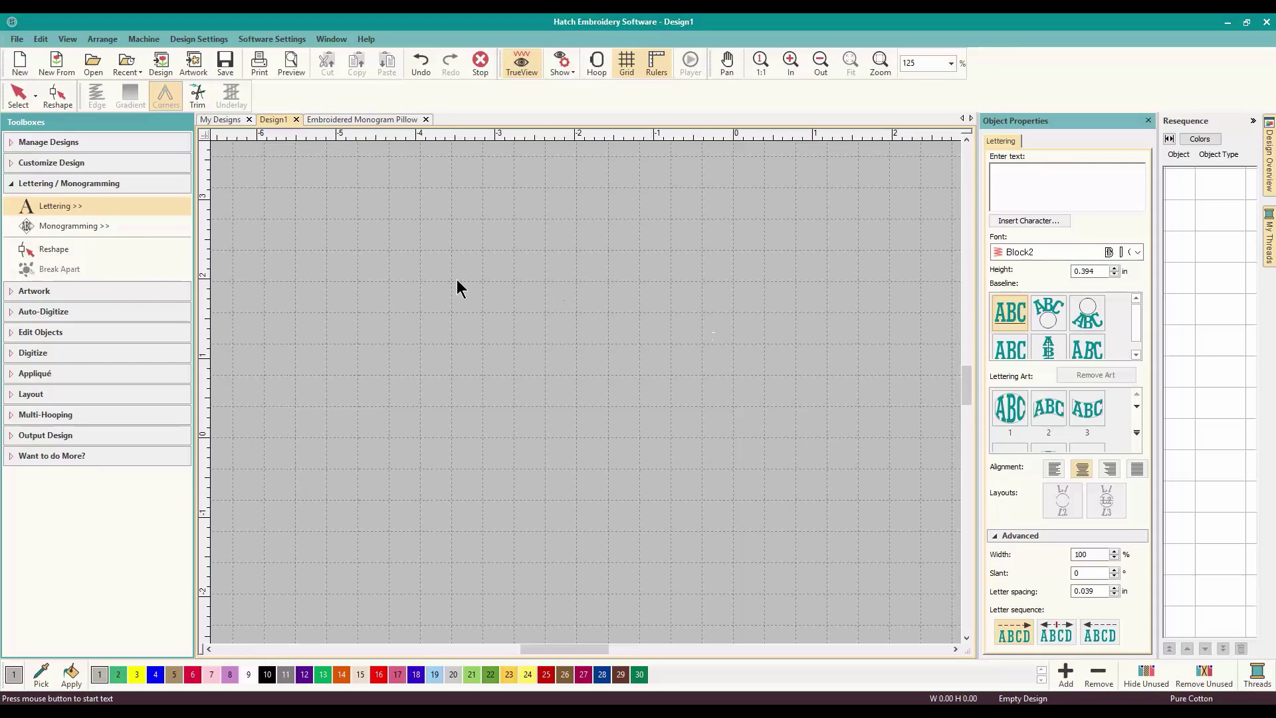
Step: Place lettering on the canvas reading 'OML Embroidery', correcting typos before finishing it
left_click(439, 322)
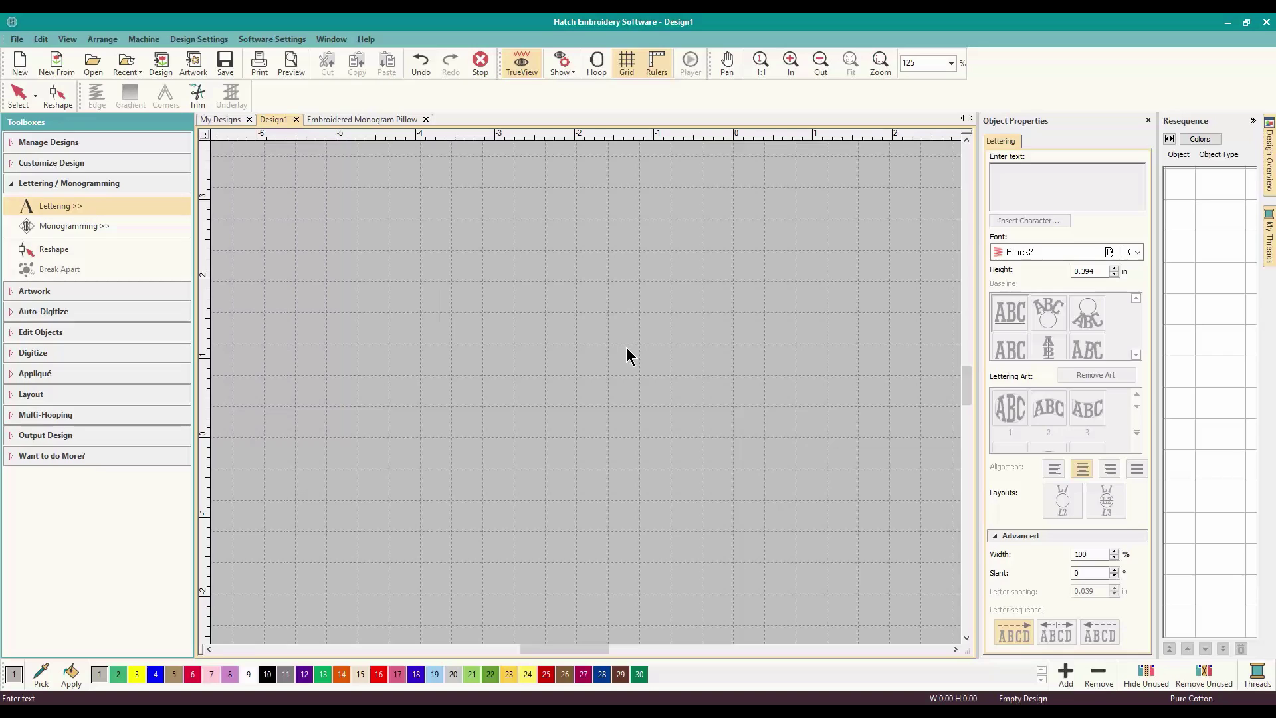
type("OML emb")
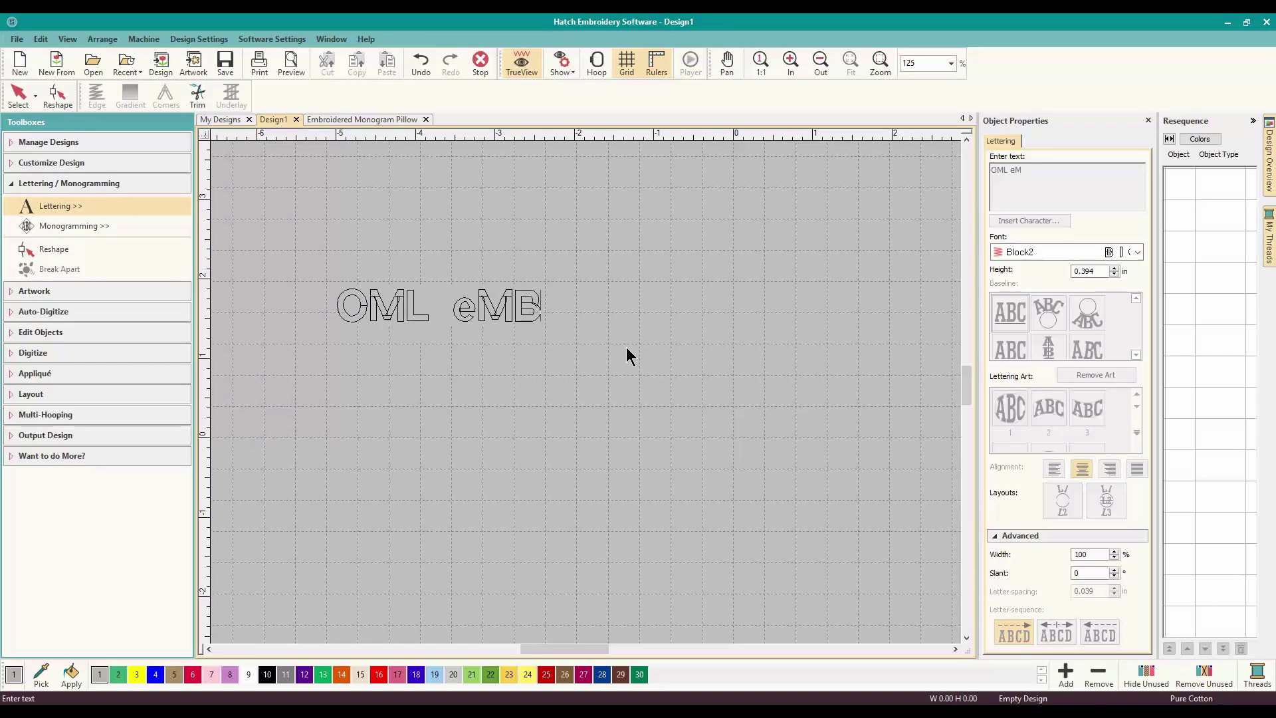
key("BackSpace")
key("BackSpace")
key("BackSpace")
type("Embroidery")
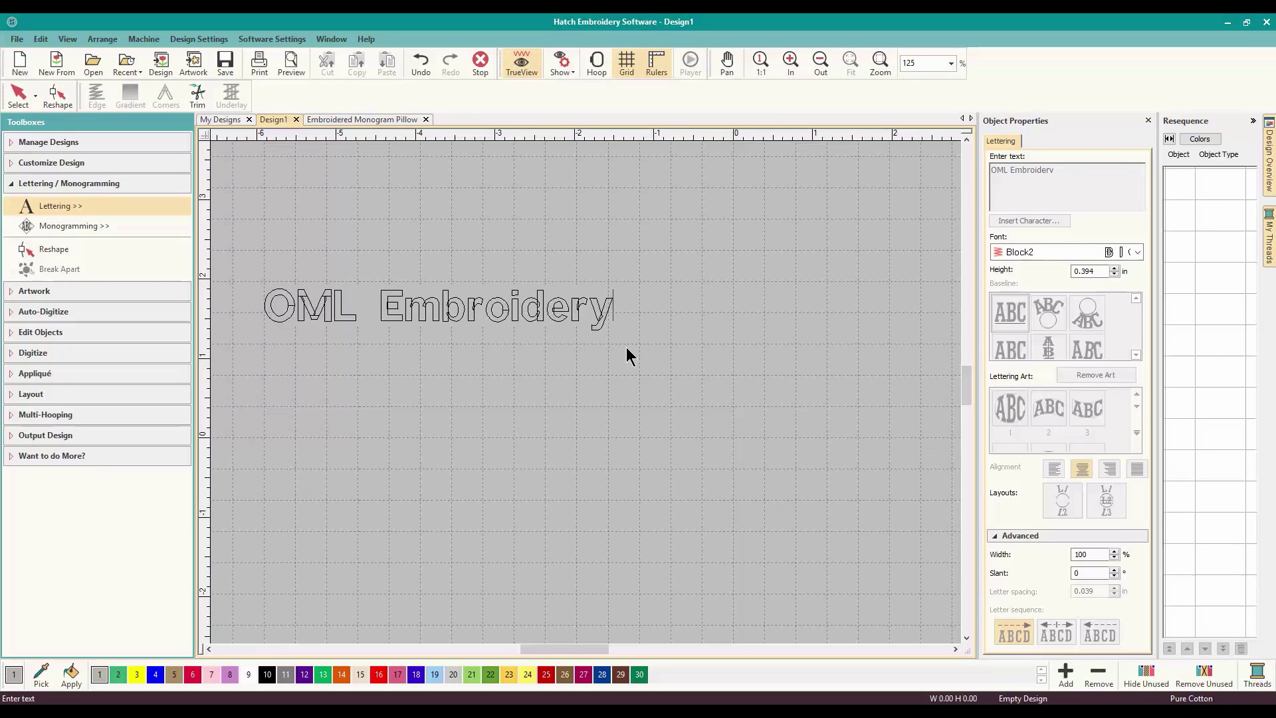
key("Return")
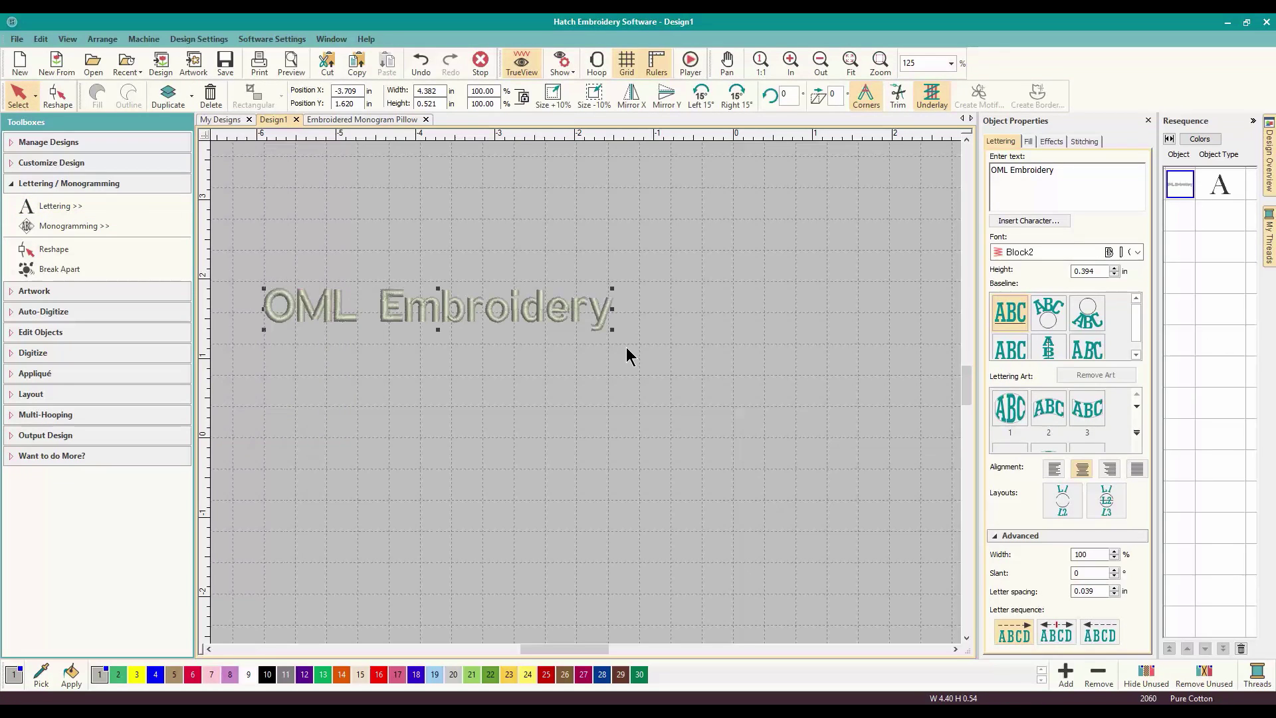
Step: Add 'Loves Hatch' as a second line below 'OML Embroidery' in the text box
left_click(1002, 186)
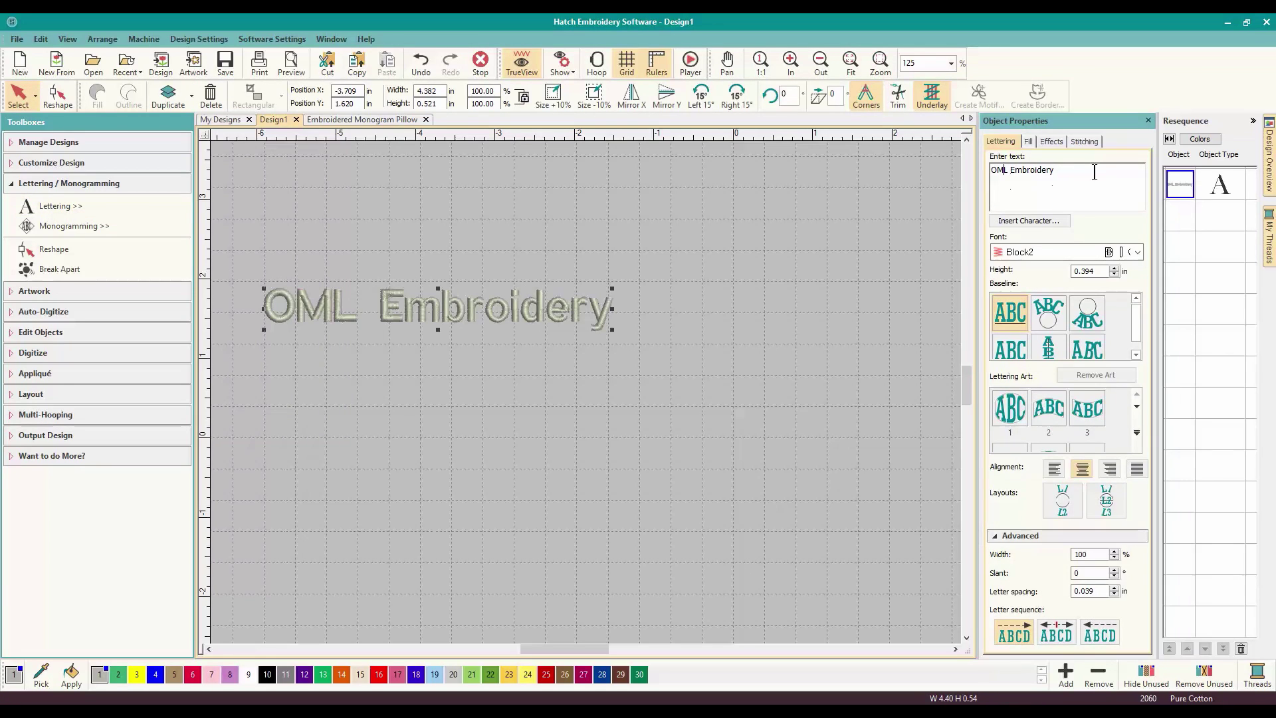
left_click(1067, 172)
key("Return")
type("Loves Hatch !")
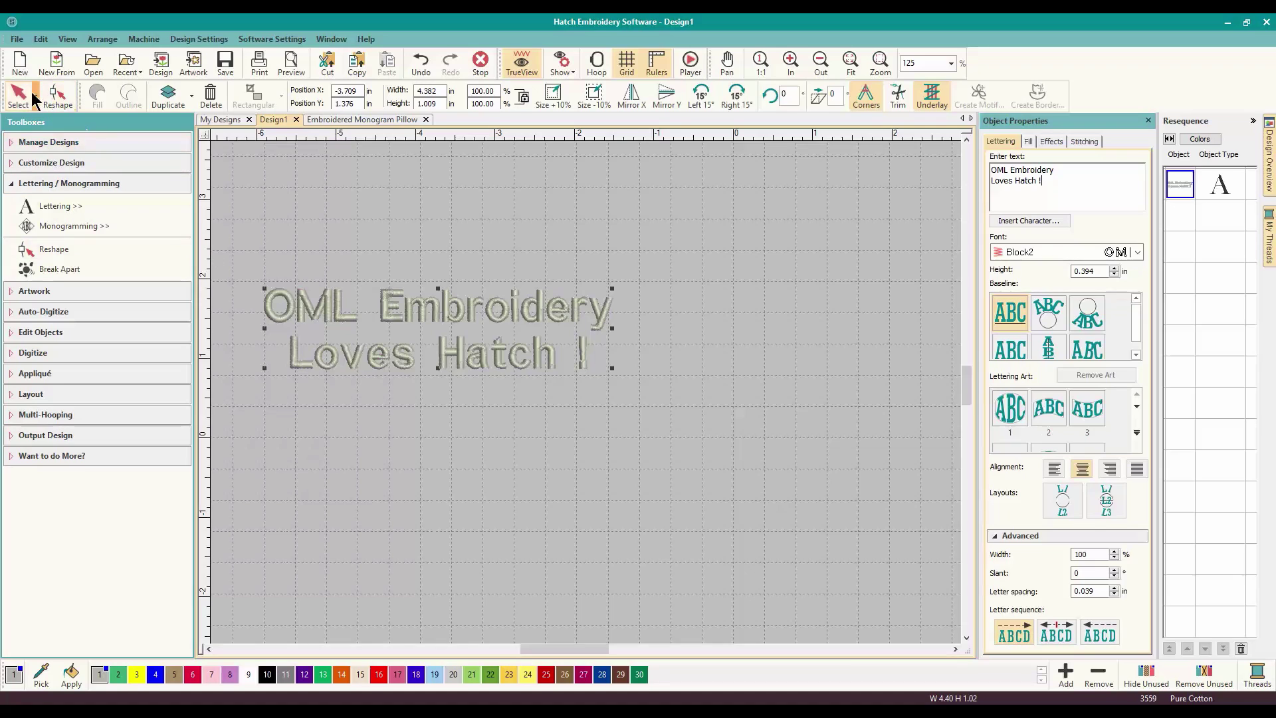
Step: Colour the lettering red with swatch 16 and move it right and down
left_click(310, 310)
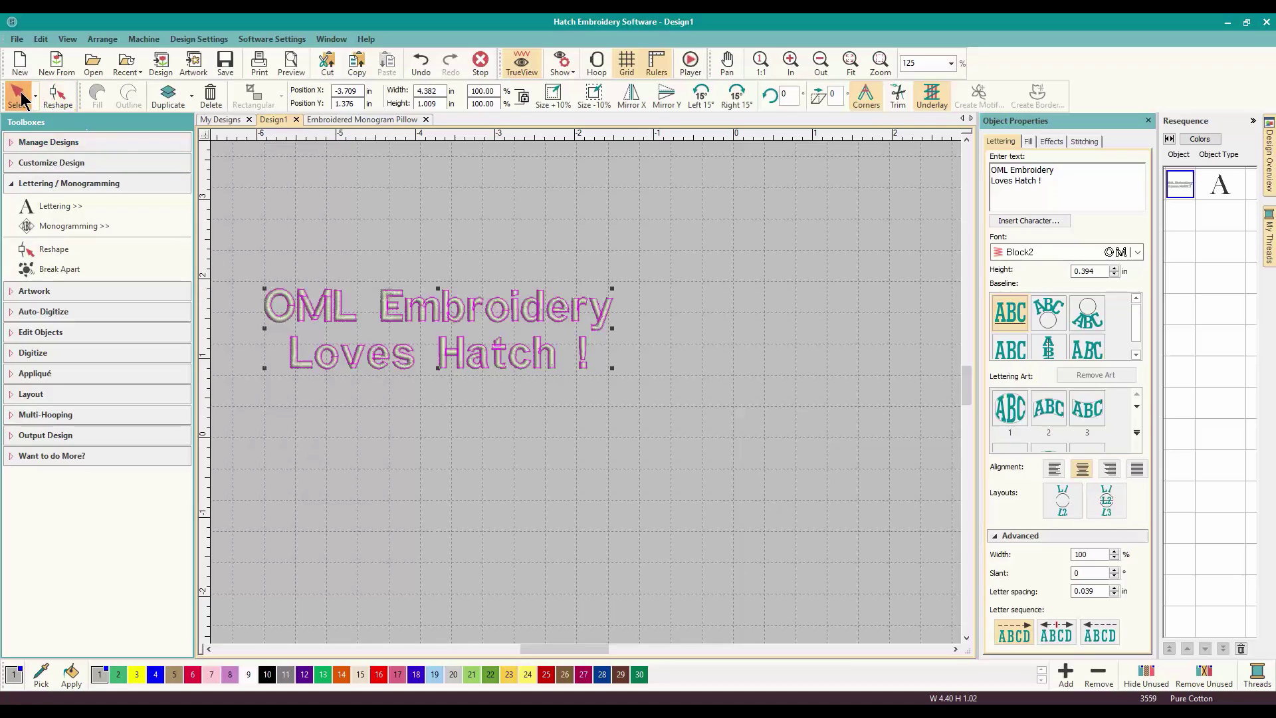
left_click(378, 675)
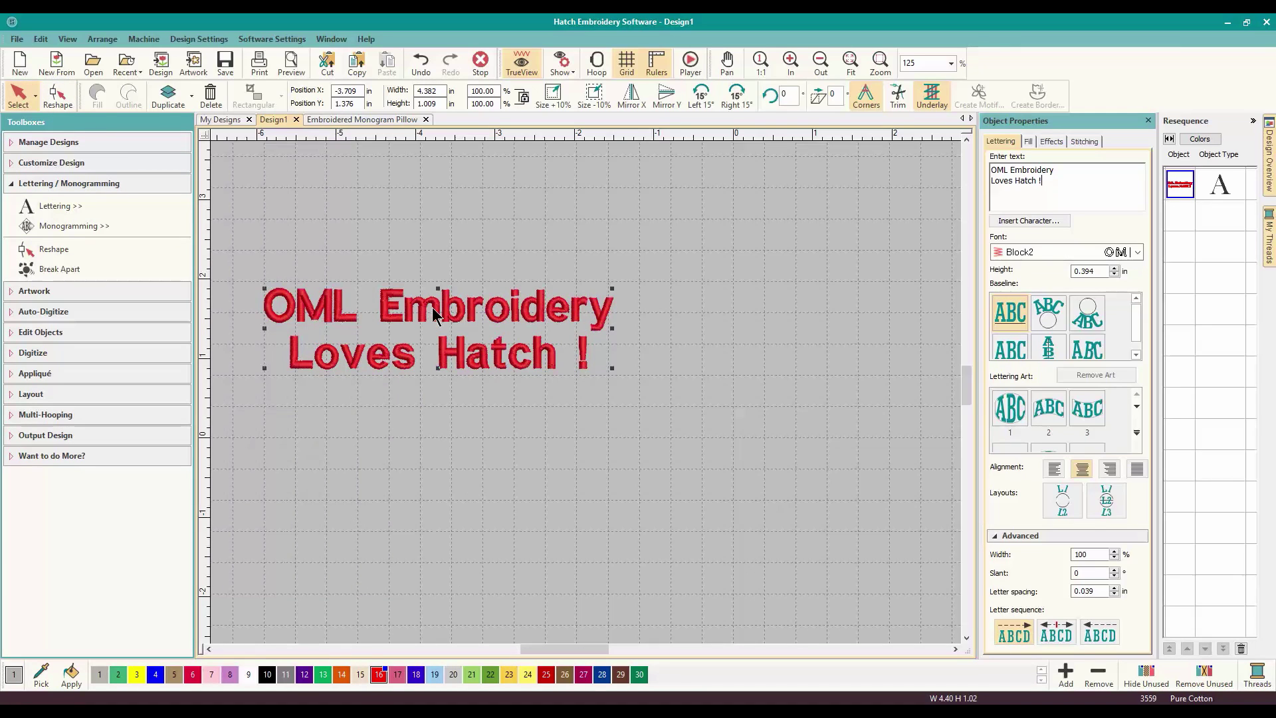
left_click_drag(442, 318, 561, 341)
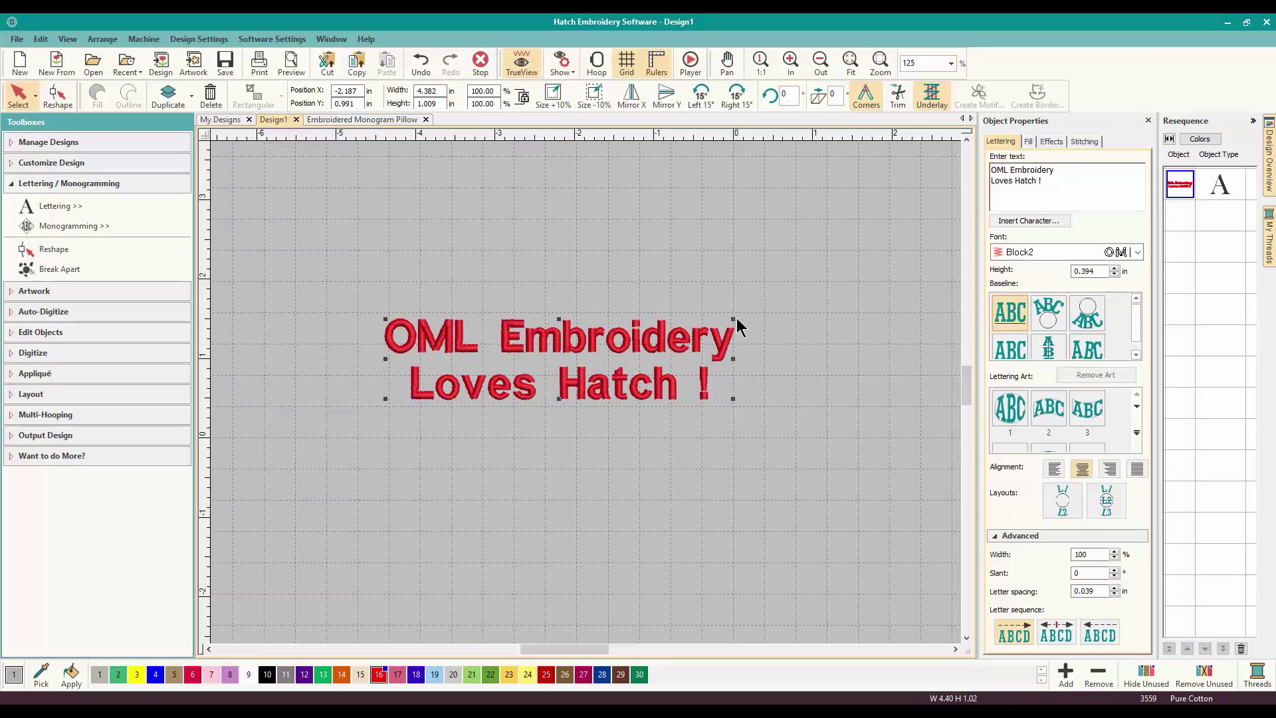
Step: Enlarge the lettering proportionally to about 6.7 in wide and shift it back left
left_click_drag(733, 319, 918, 252)
left_click_drag(753, 321, 669, 332)
left_click(692, 533)
left_click(549, 326)
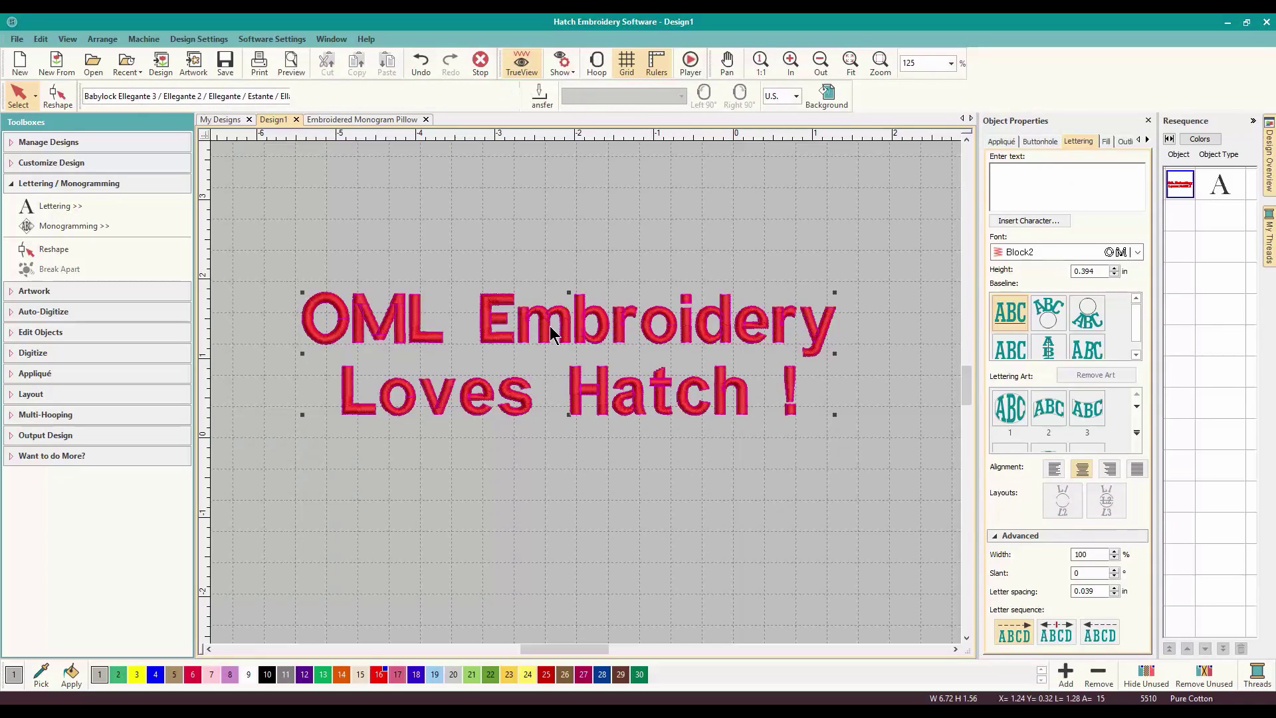
left_click(413, 496)
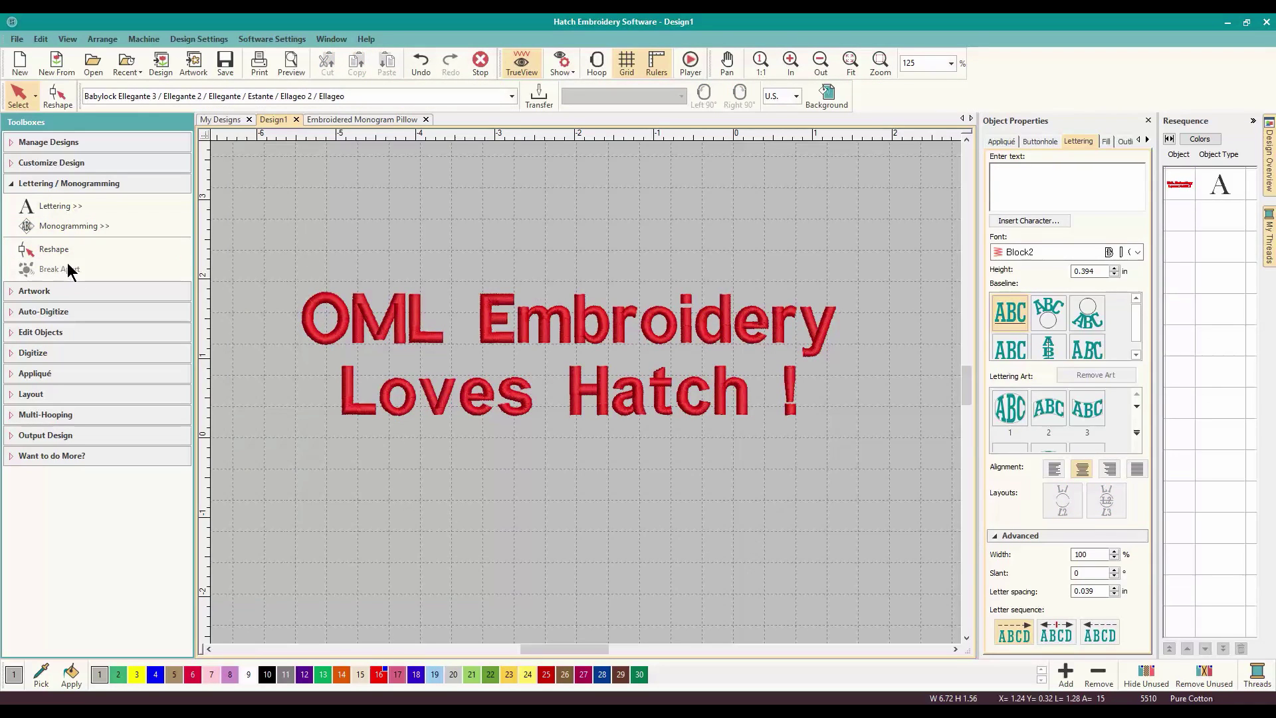
left_click(533, 330)
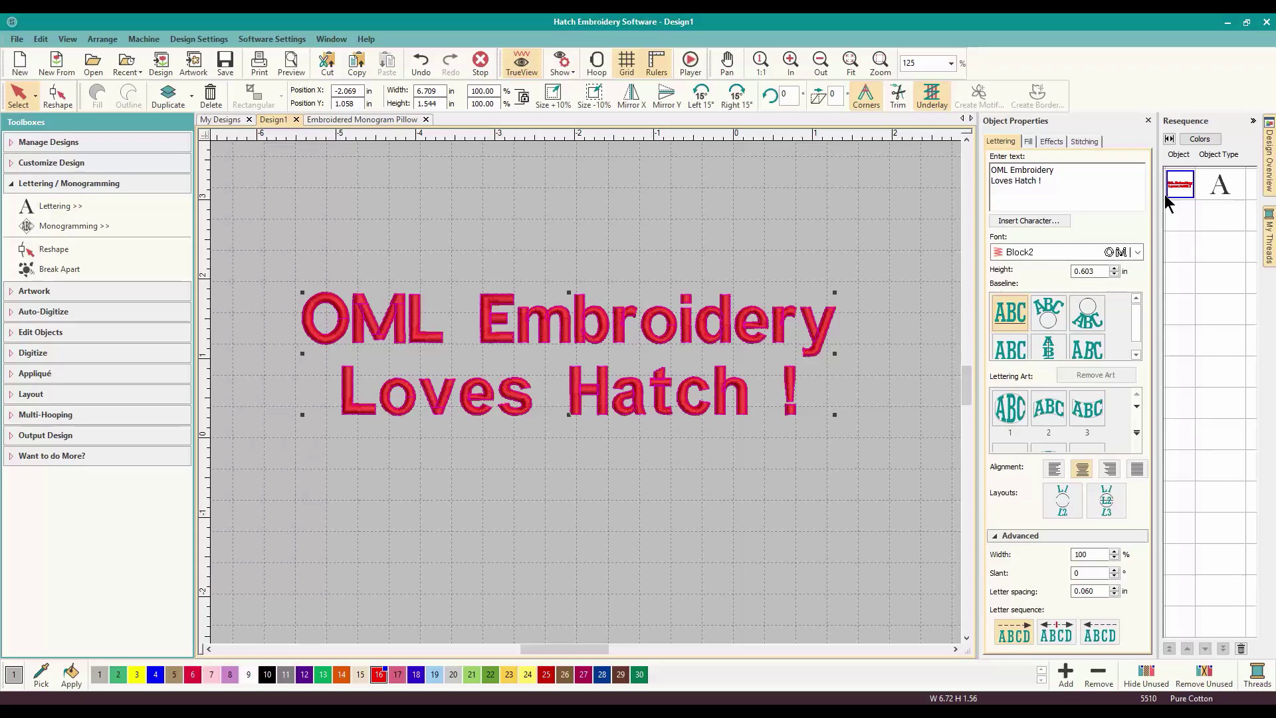
Step: Break the lettering apart and move the 'OML Embroidery' line higher
left_click(64, 269)
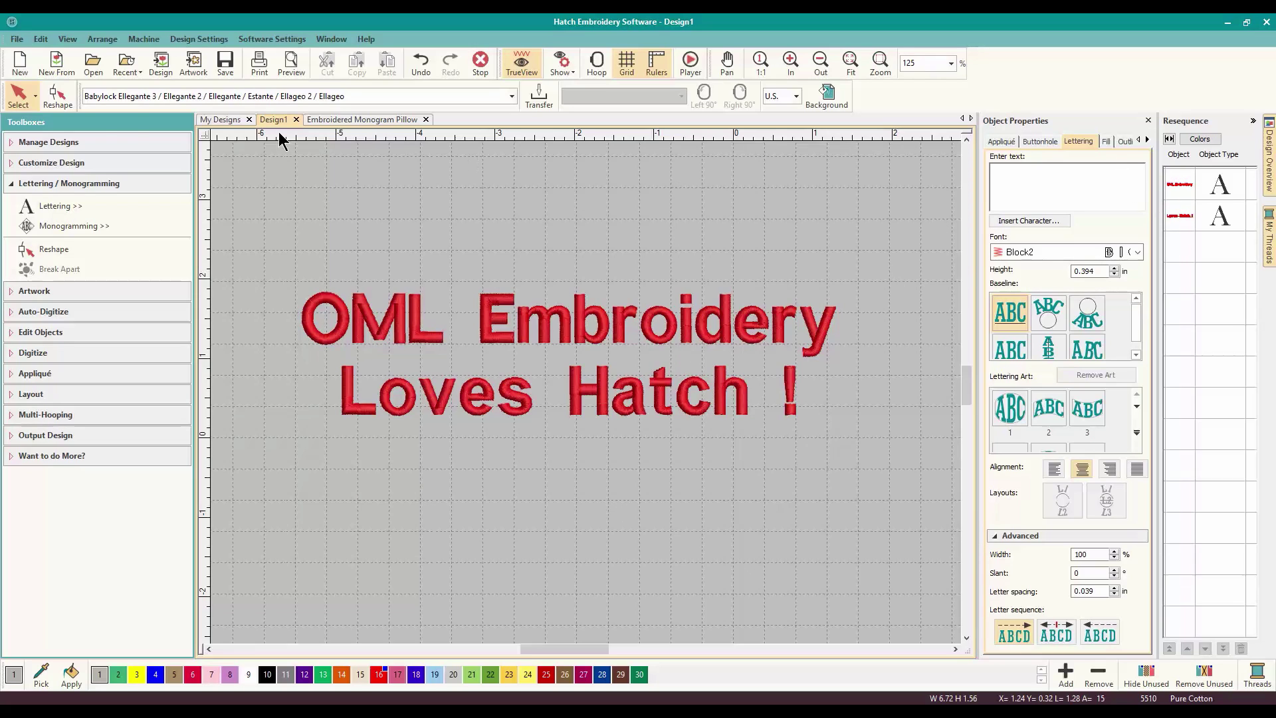
left_click(591, 311)
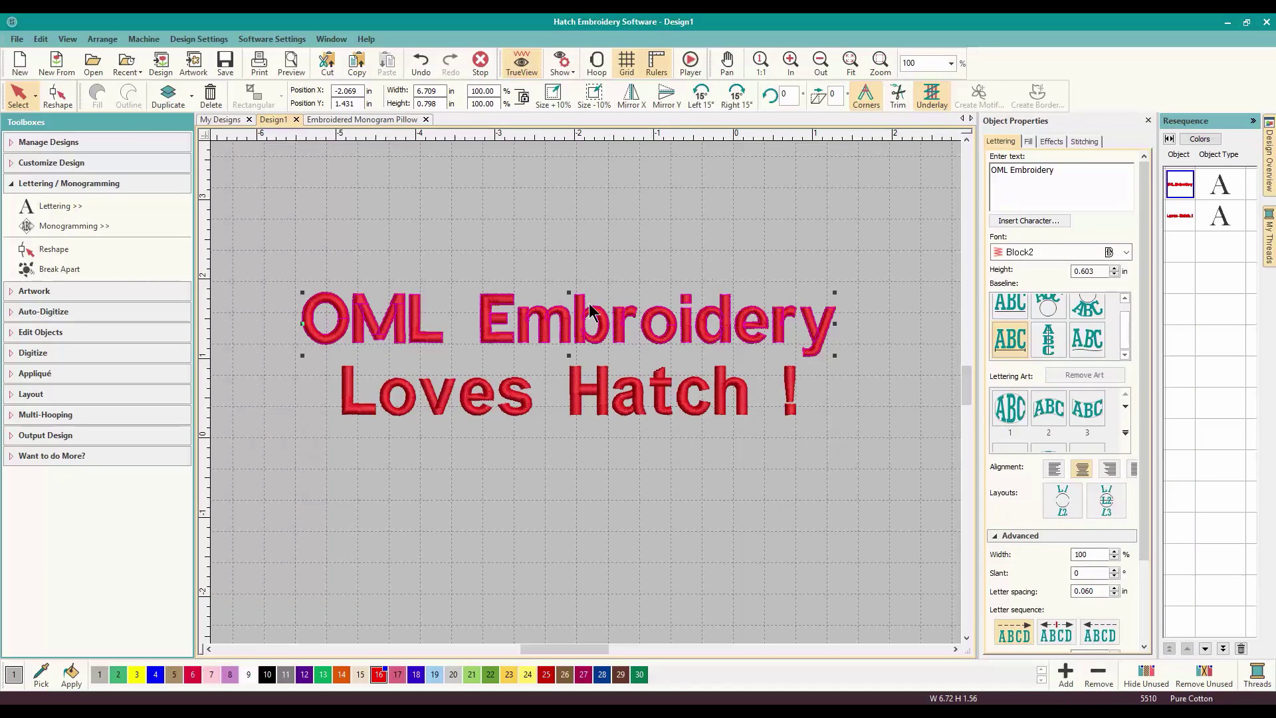
left_click_drag(577, 319, 583, 283)
Step: Undo the move and Break Apart, then move the combined lettering up
left_click(40, 40)
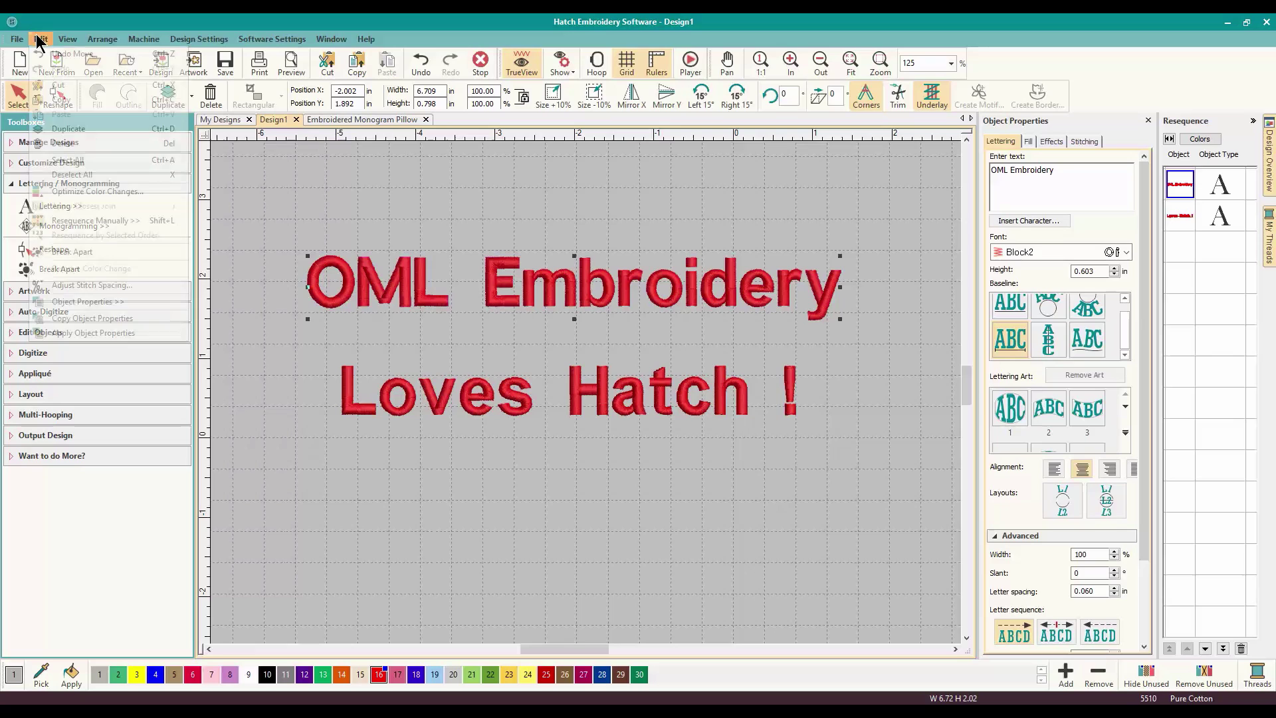
left_click(44, 53)
left_click(40, 40)
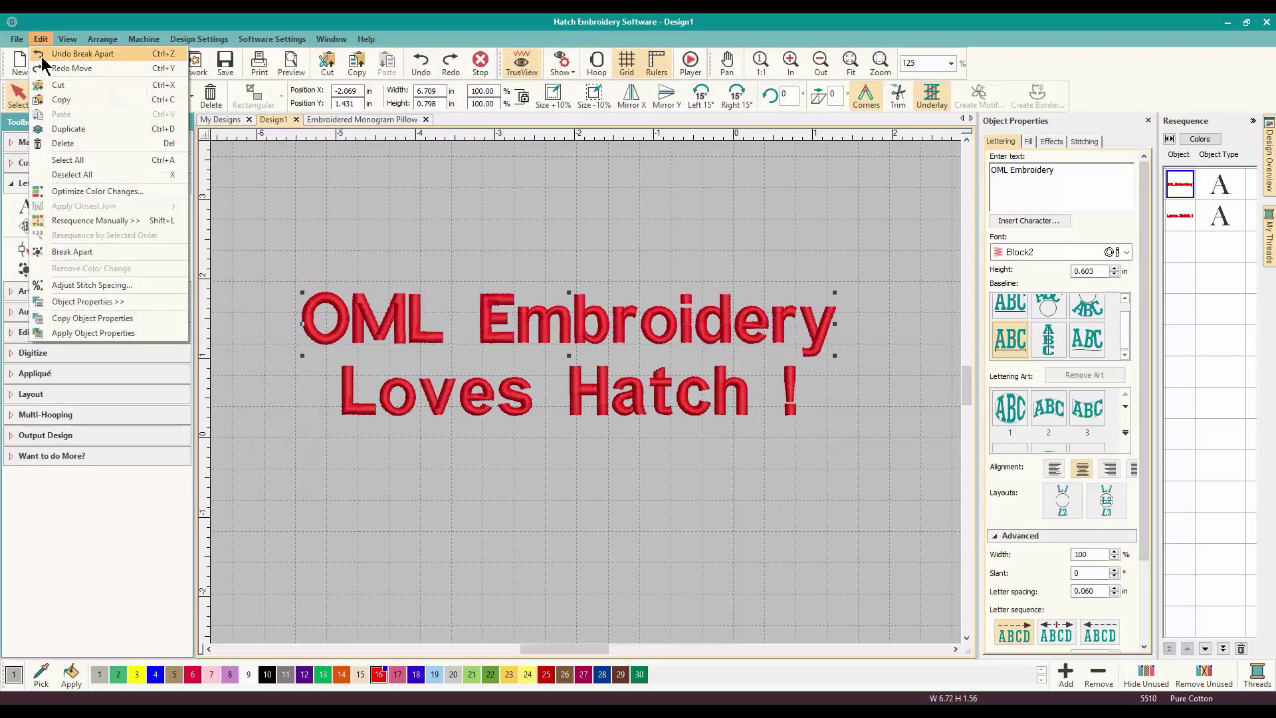
left_click(41, 58)
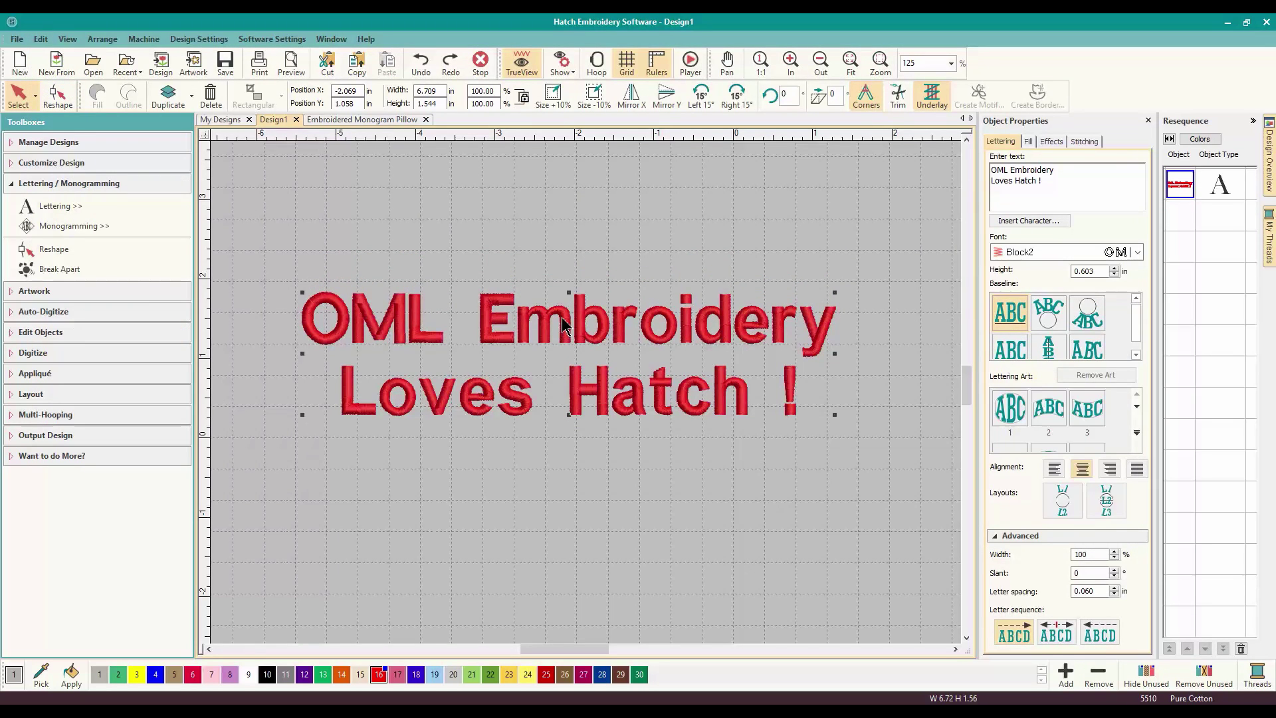
mouse_move(570, 337)
left_mouse_down()
mouse_move(573, 281)
mouse_move(574, 396)
mouse_move(574, 323)
left_mouse_up()
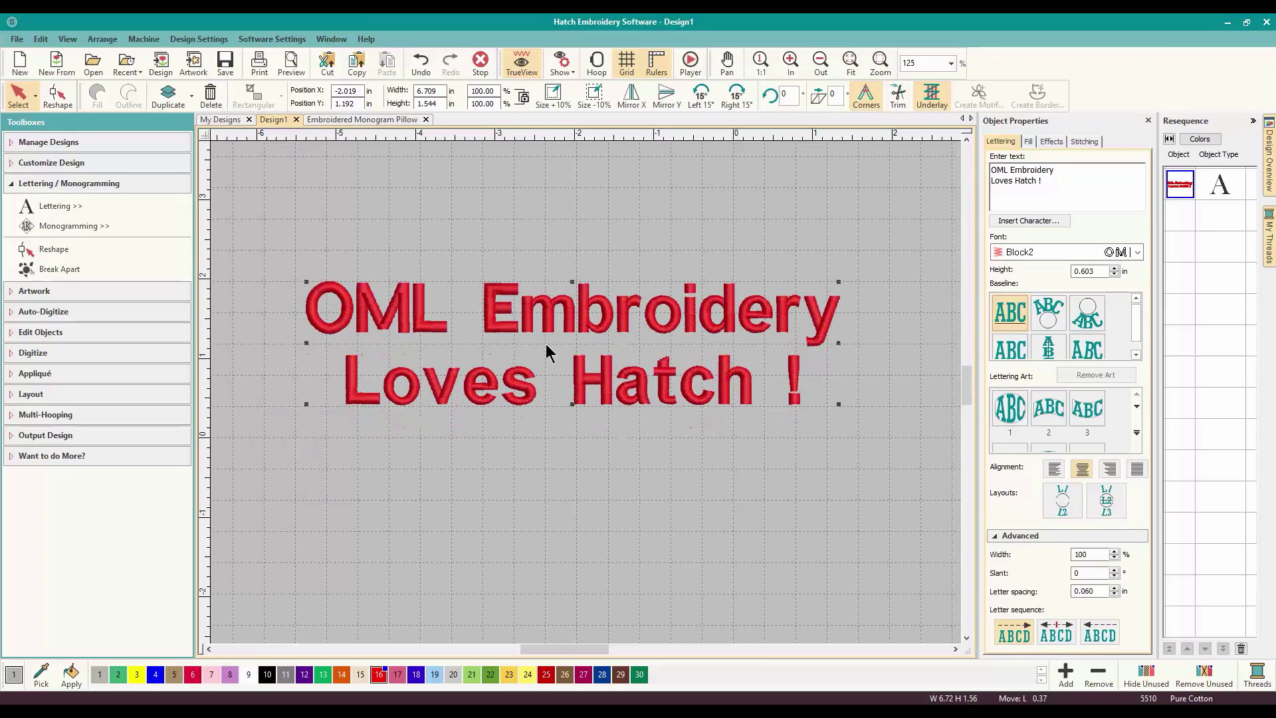
Step: Break Apart again and enlarge 'OML Embroidery' to about 7.755 in wide, shifted left above 'Loves'
left_click(59, 269)
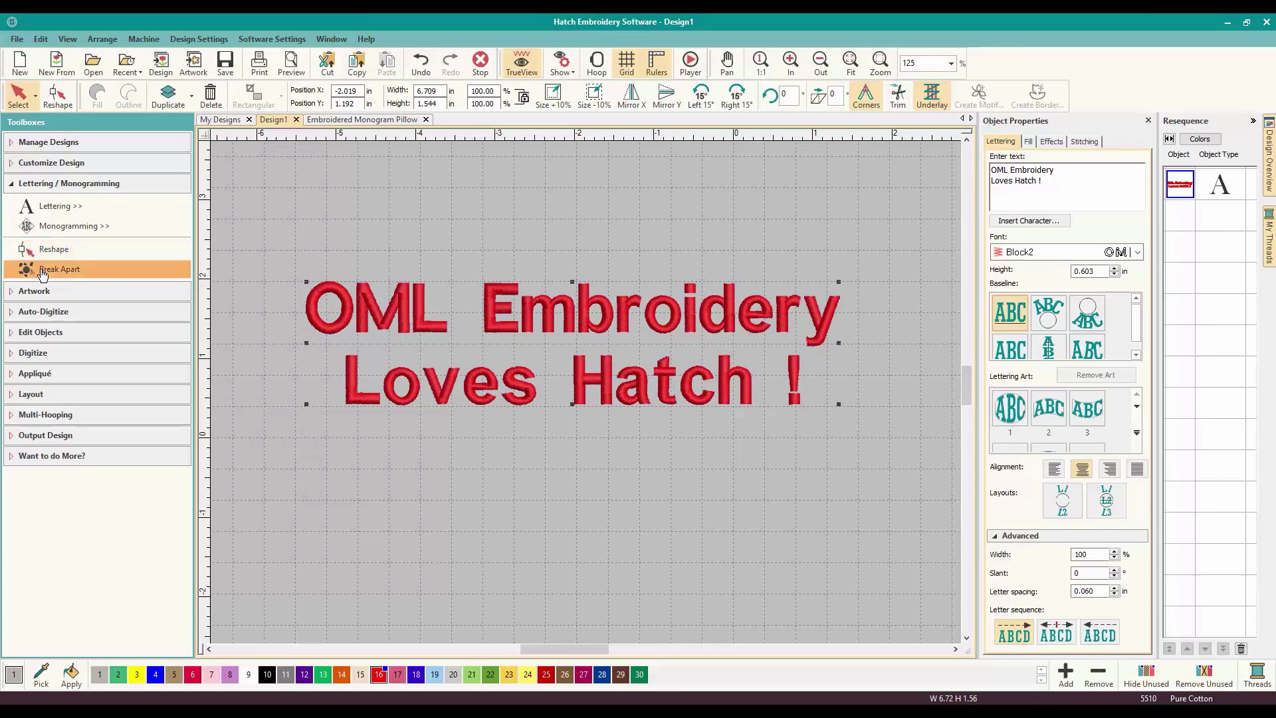
left_click(352, 343)
left_click(1173, 187)
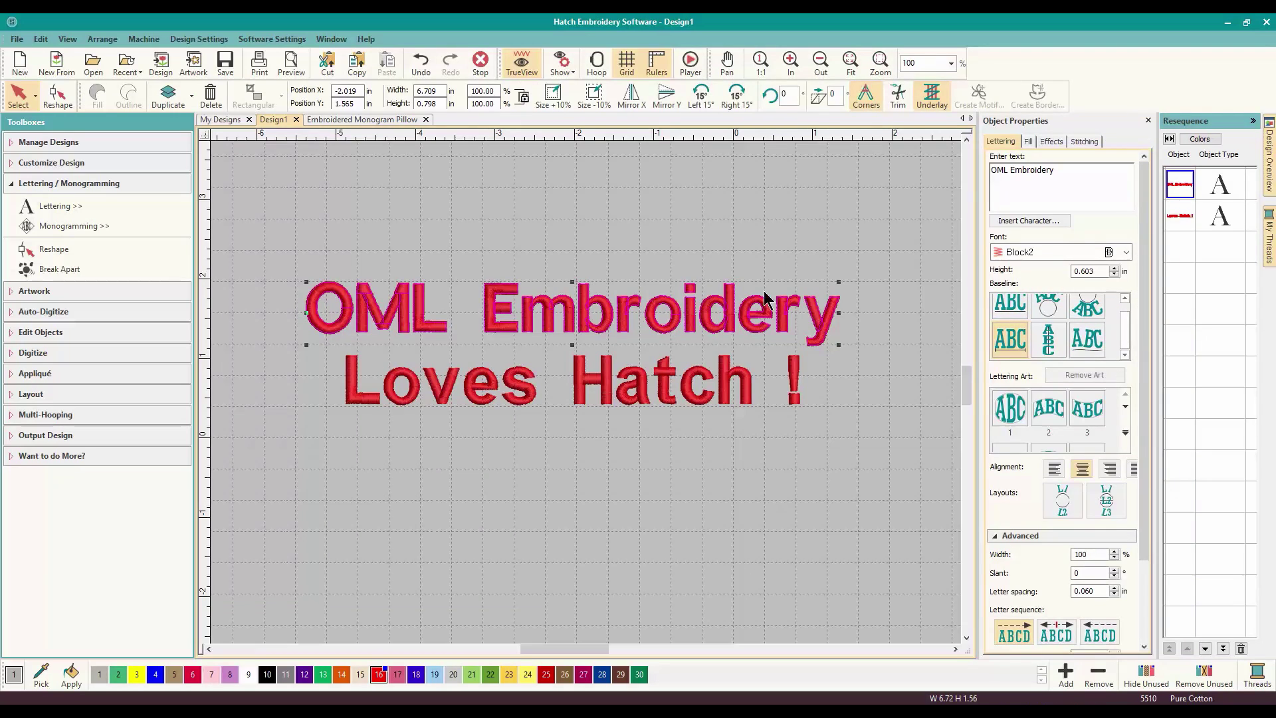
mouse_move(590, 312)
left_mouse_down()
mouse_move(546, 317)
mouse_move(578, 286)
mouse_move(584, 231)
mouse_move(584, 301)
left_mouse_up()
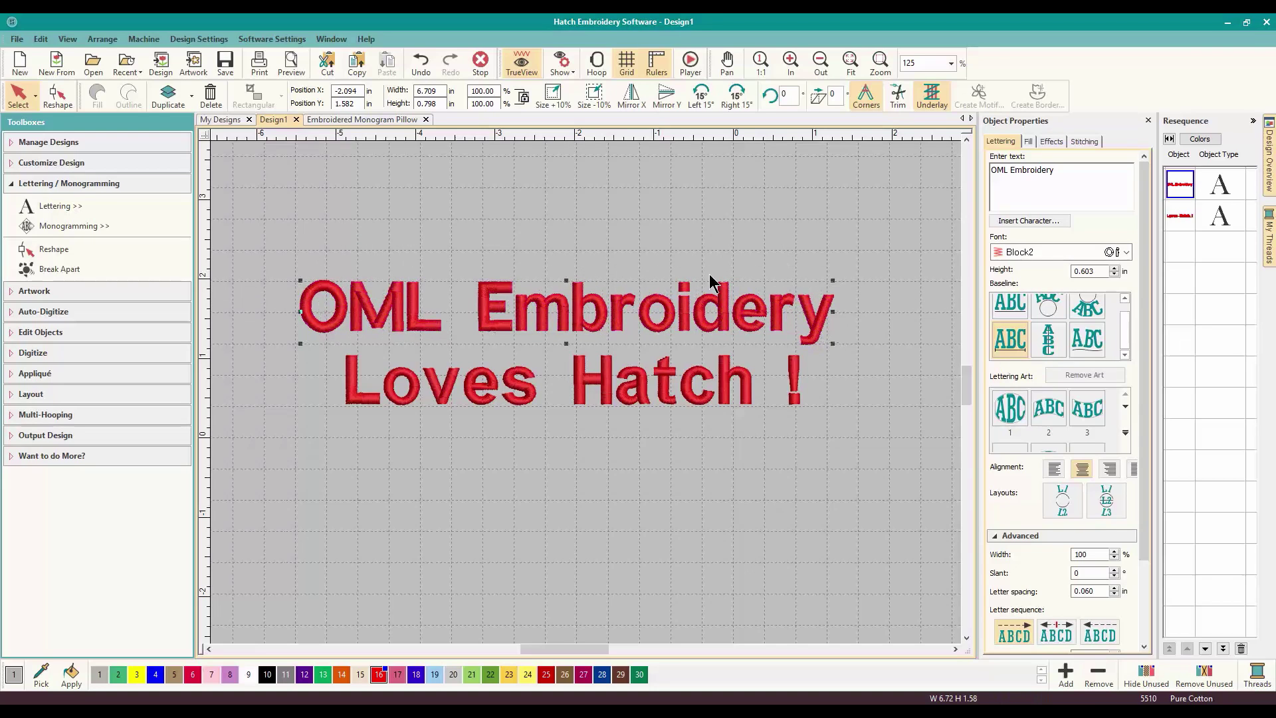
left_click_drag(835, 280, 917, 198)
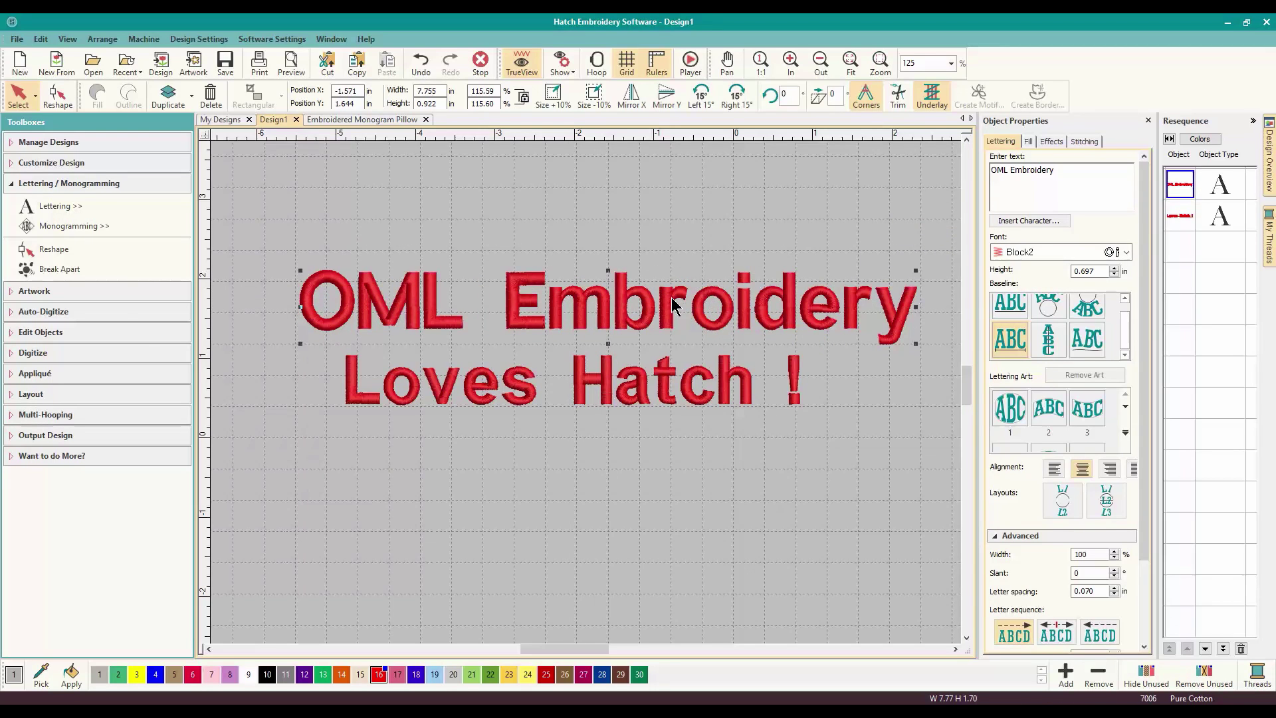
left_click_drag(674, 305, 645, 309)
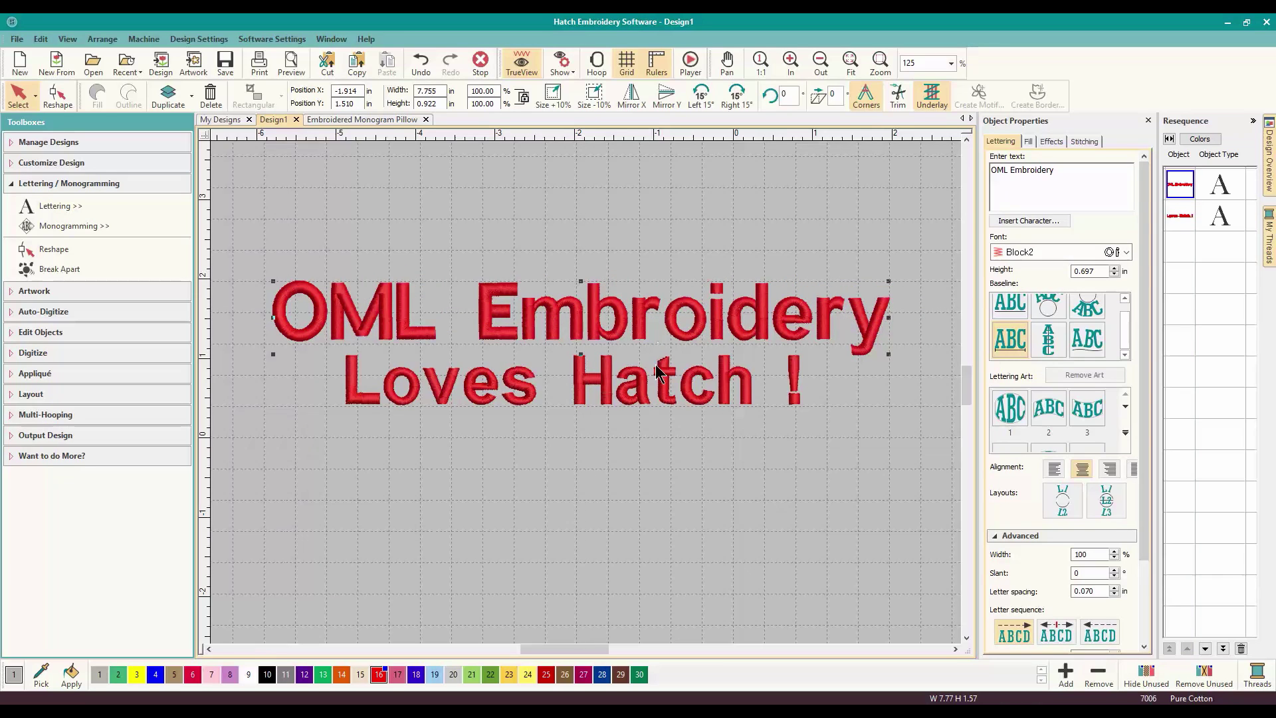
Step: Break the 'Loves Hatch !' line into separate Loves, Hatch and ! objects
left_click(627, 523)
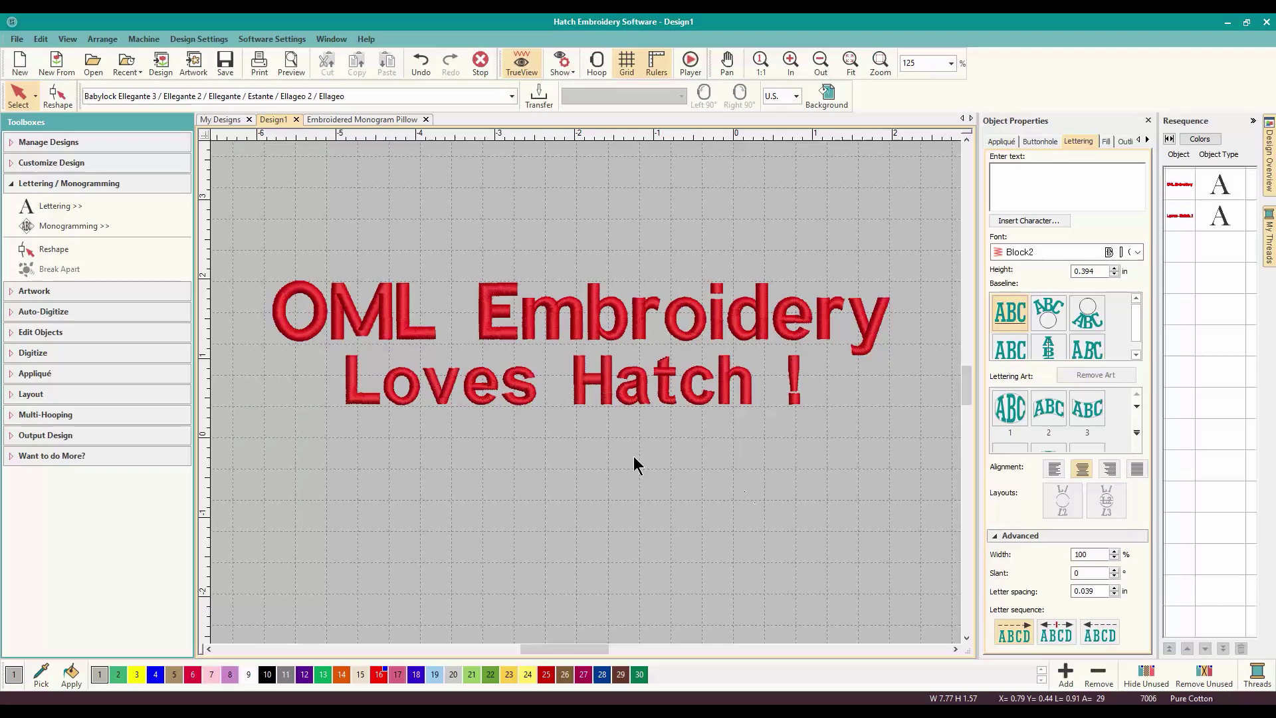
left_click(528, 390)
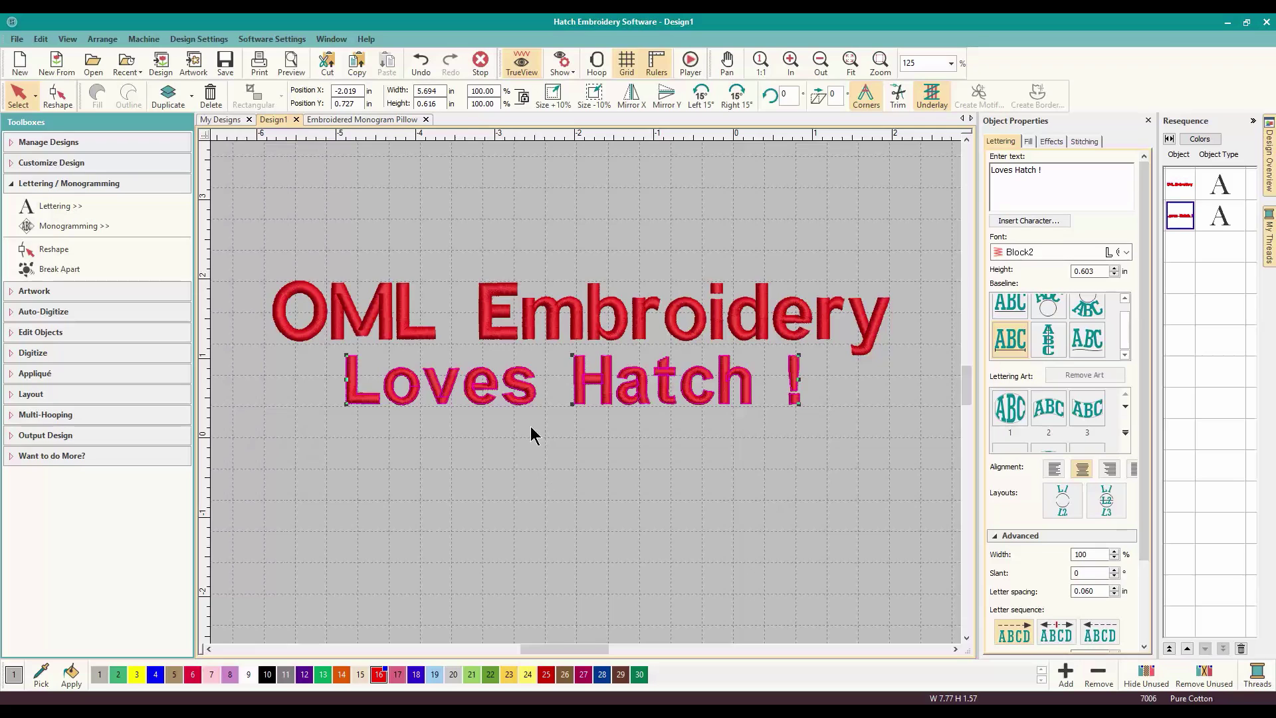
left_click(66, 272)
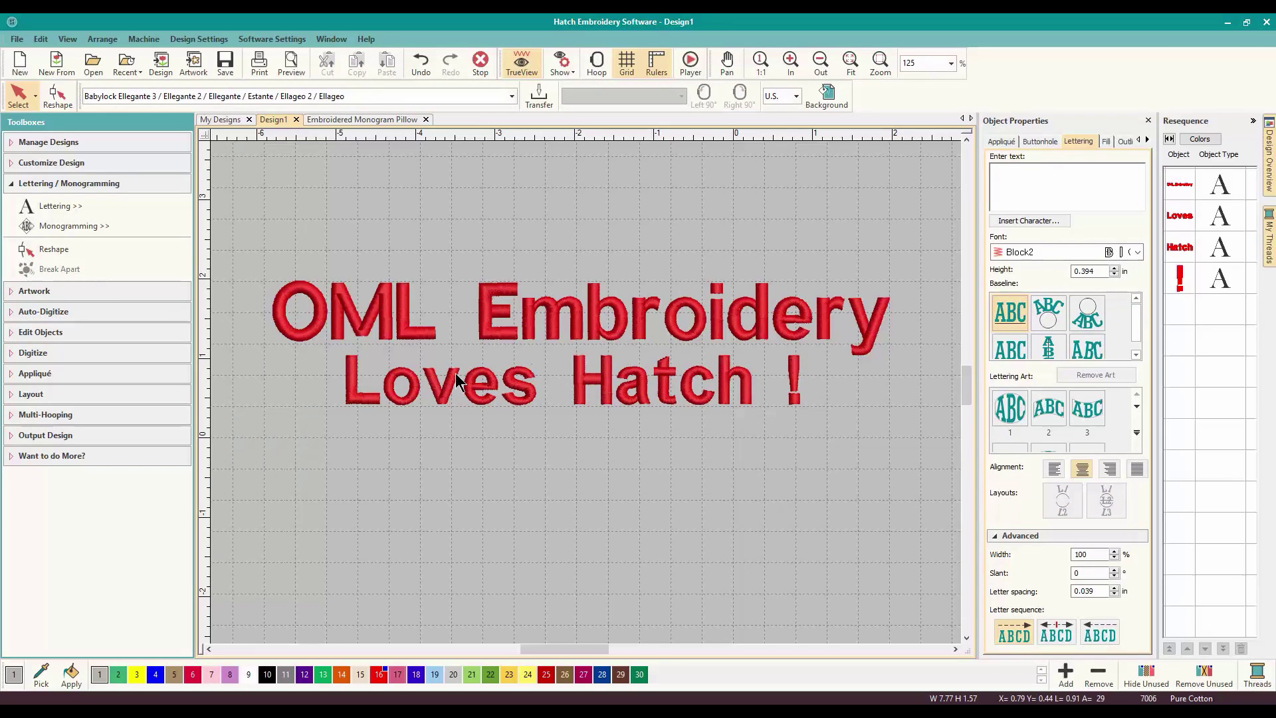
Step: Move 'Hatch' down so it sits staggered below 'Loves'
left_click(580, 380)
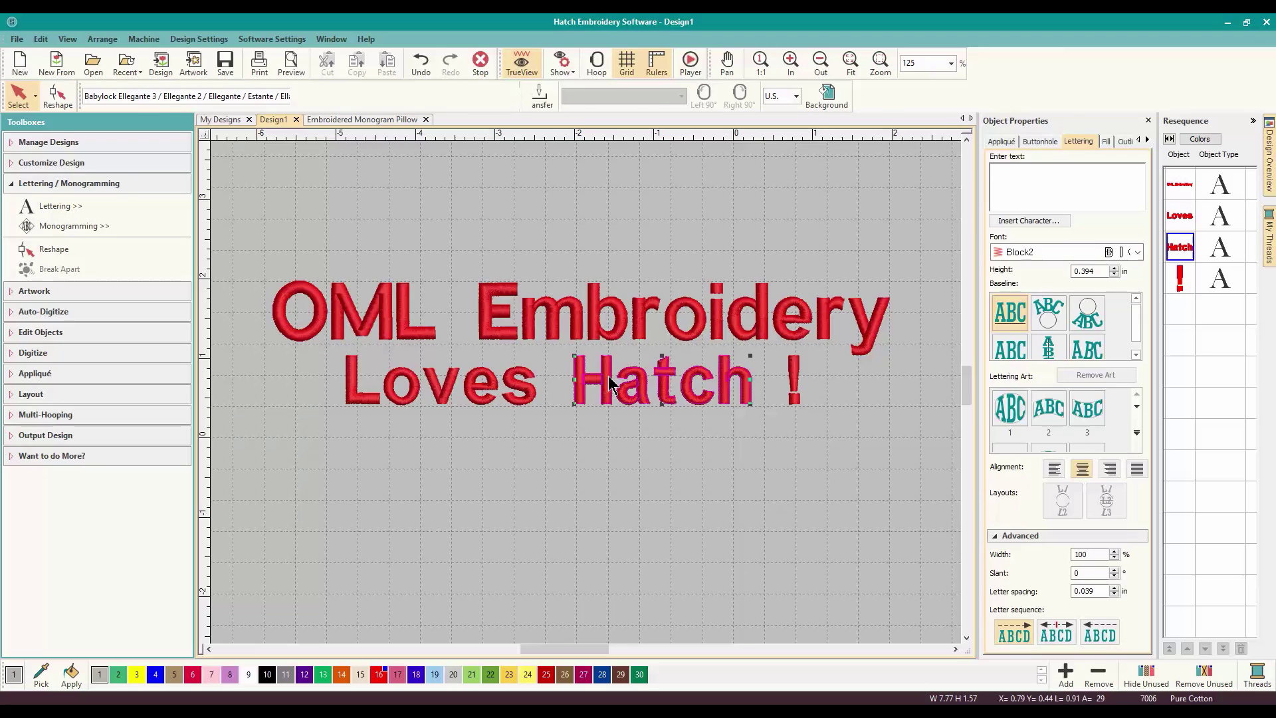
mouse_move(579, 380)
left_mouse_down()
mouse_move(597, 393)
mouse_move(569, 421)
left_mouse_up()
left_click(577, 520)
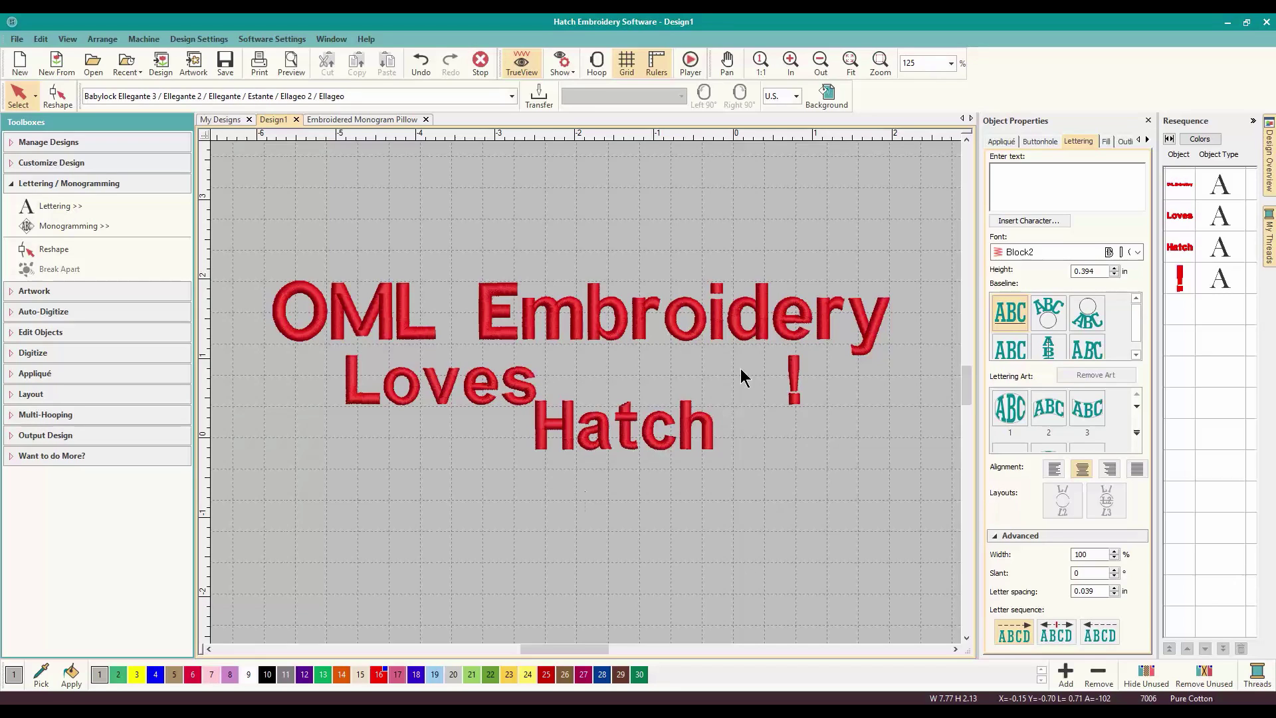
Step: Enlarge the '!' to about 1.25 in tall and position it right after 'Hatch'
left_click(793, 382)
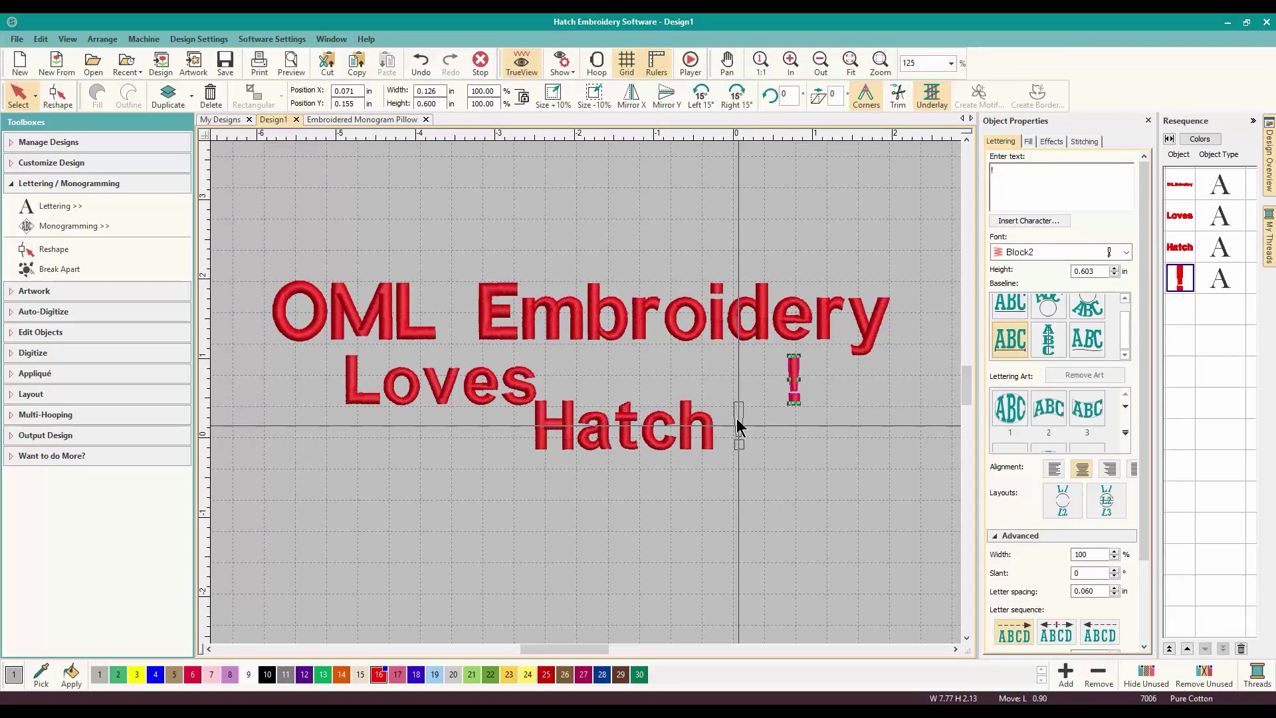
left_click_drag(739, 429, 739, 429)
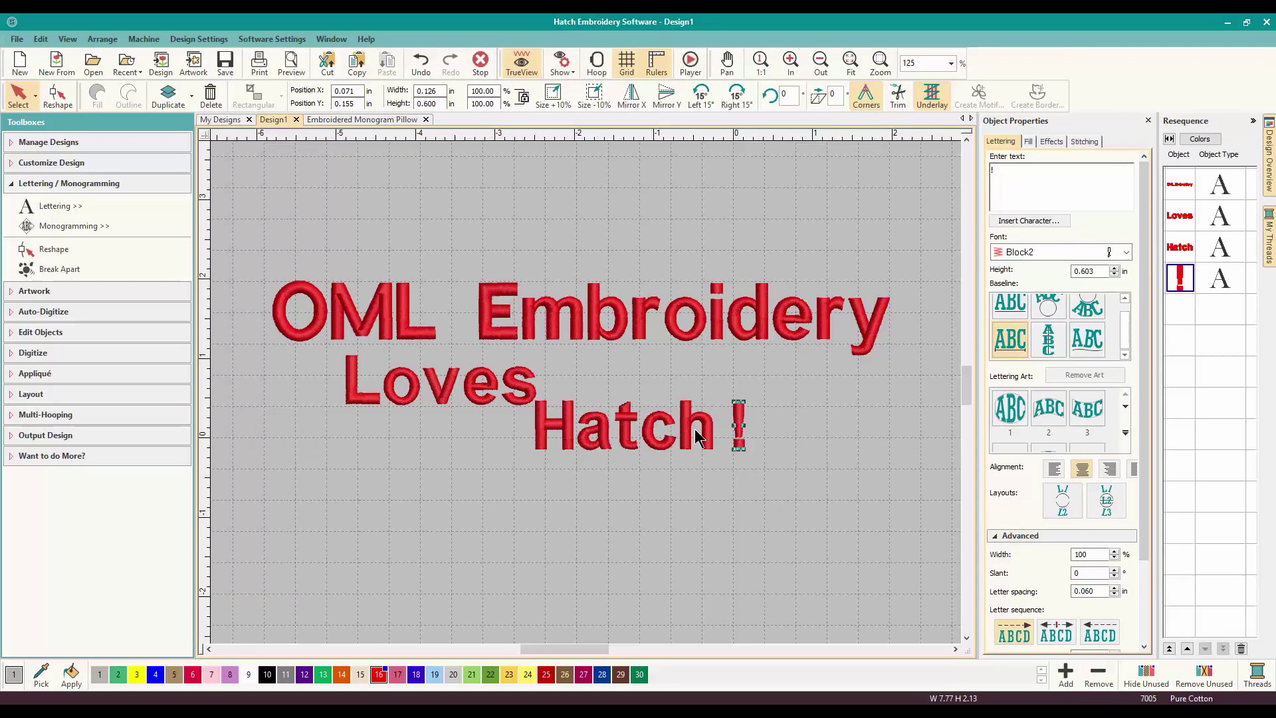
left_click_drag(741, 417, 805, 347)
left_click_drag(761, 400, 757, 405)
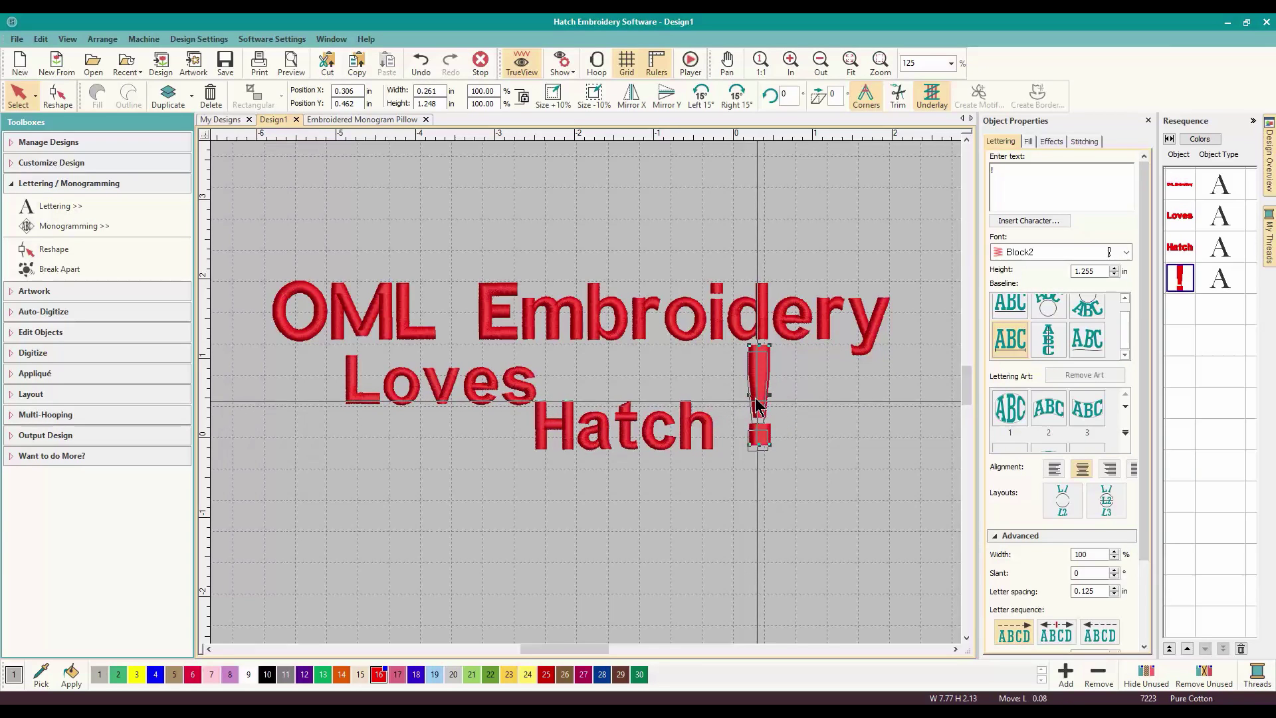
left_click_drag(756, 404, 756, 406)
left_click(622, 440)
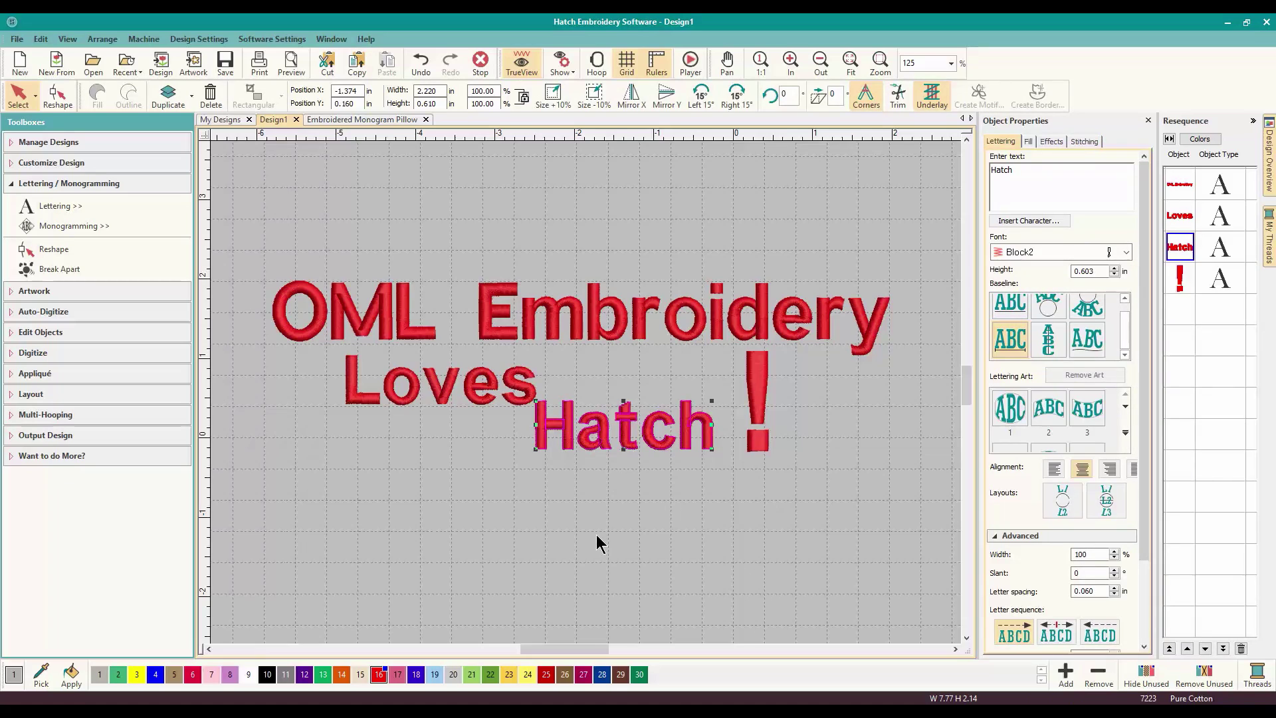
Step: Break 'Hatch' into single letters H, a, t, c and h, checking each in the list
left_click(76, 271)
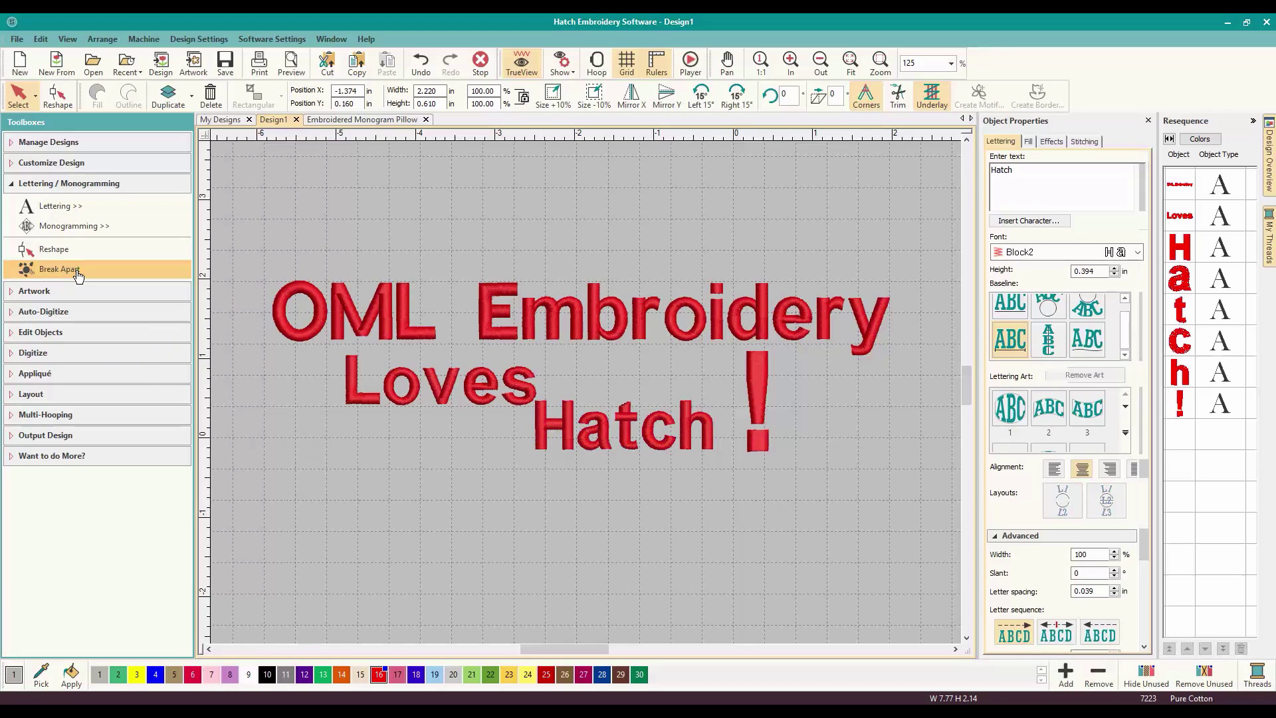
left_click(499, 442)
left_click(1181, 256)
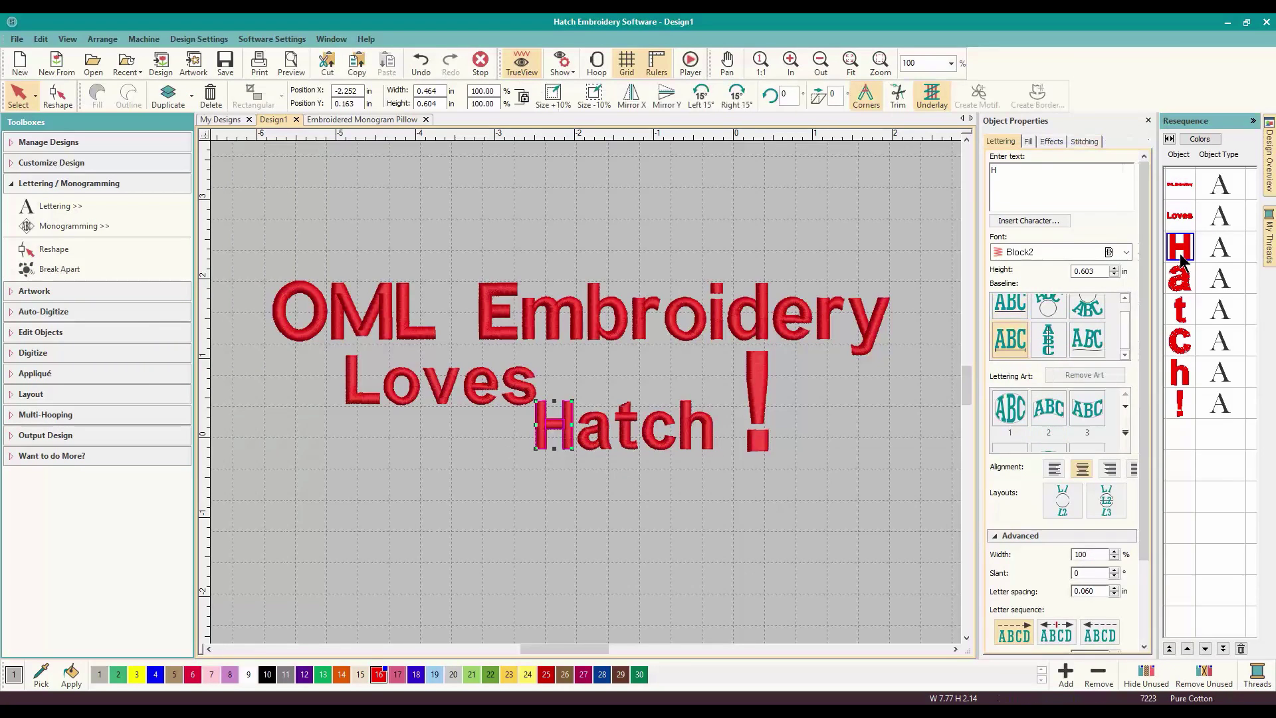
left_click(1181, 278)
left_click(1180, 309)
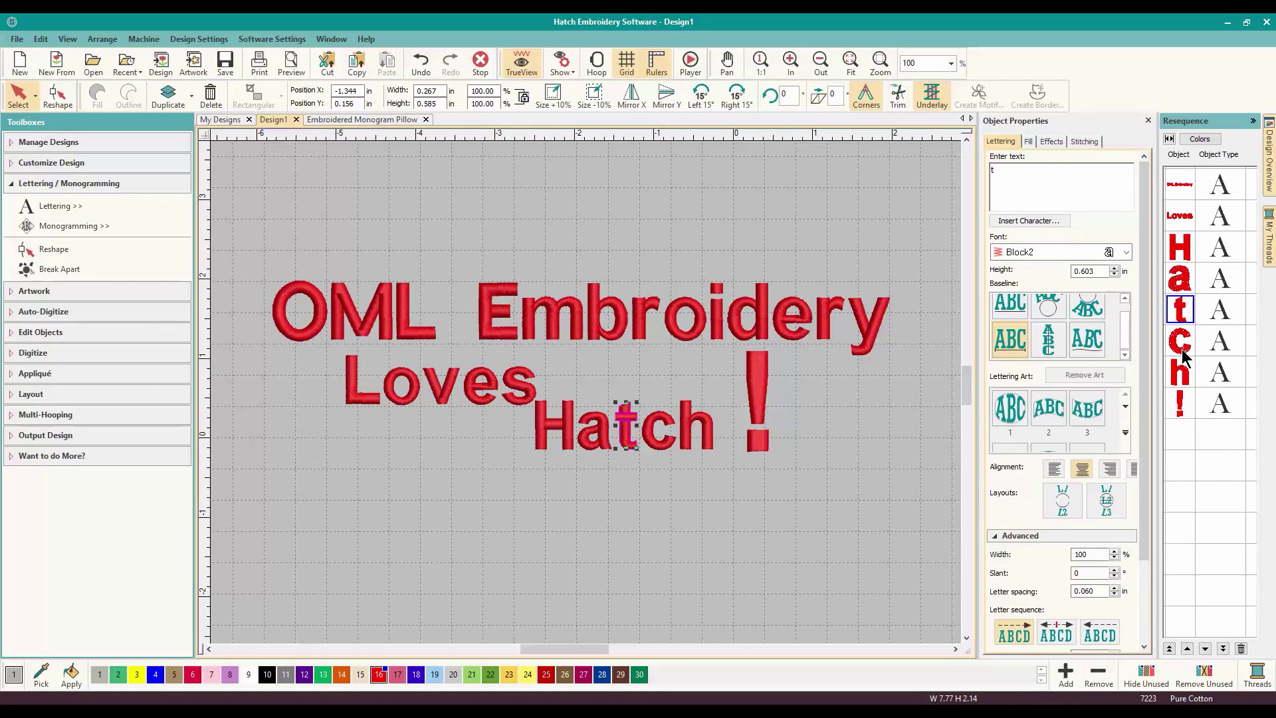
left_click(1181, 340)
left_click(1180, 373)
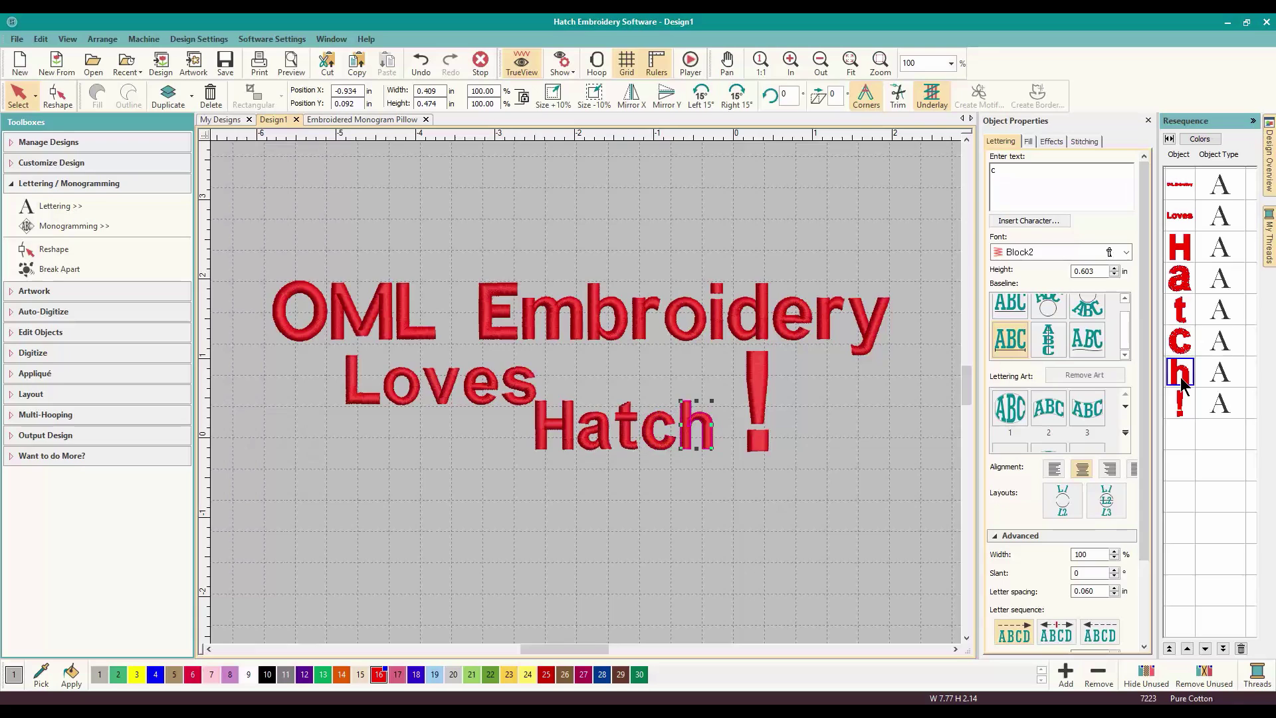
left_click(662, 517)
Step: Recolour Hatch's letters: blue a (18), red c (25), green h (30), light purple H (8)
left_click(587, 446)
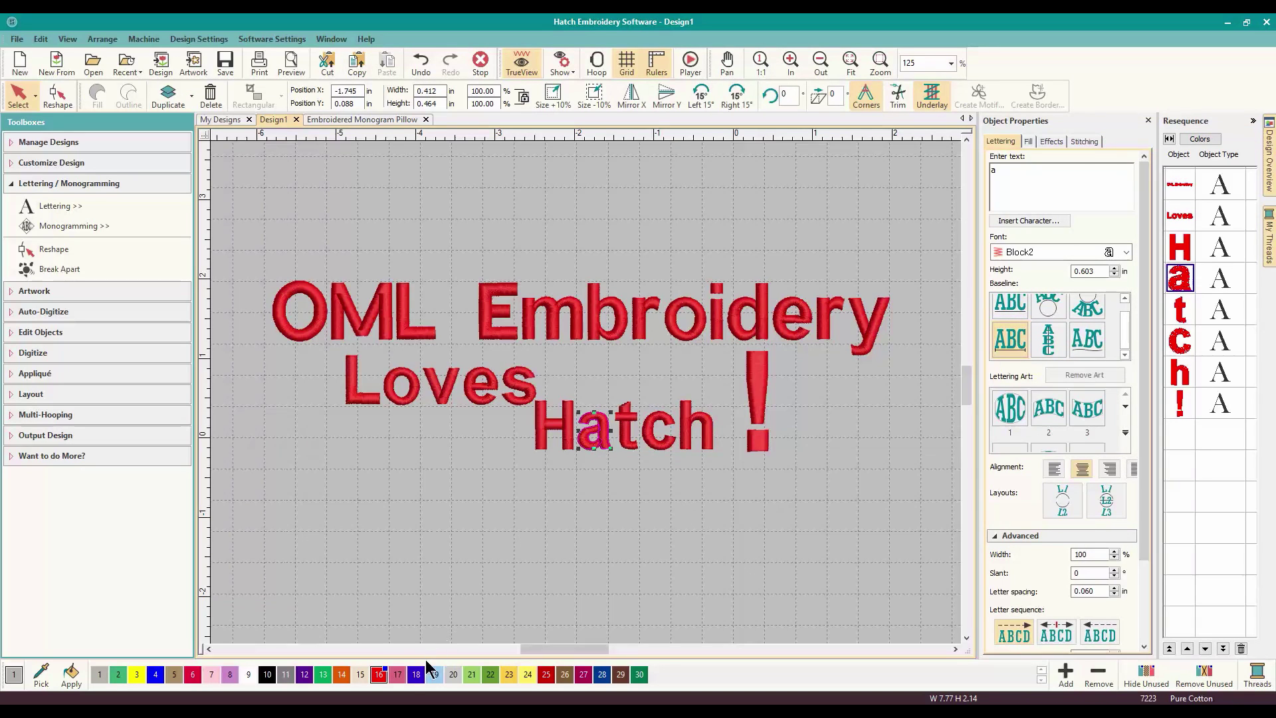
left_click(416, 674)
left_click(658, 435)
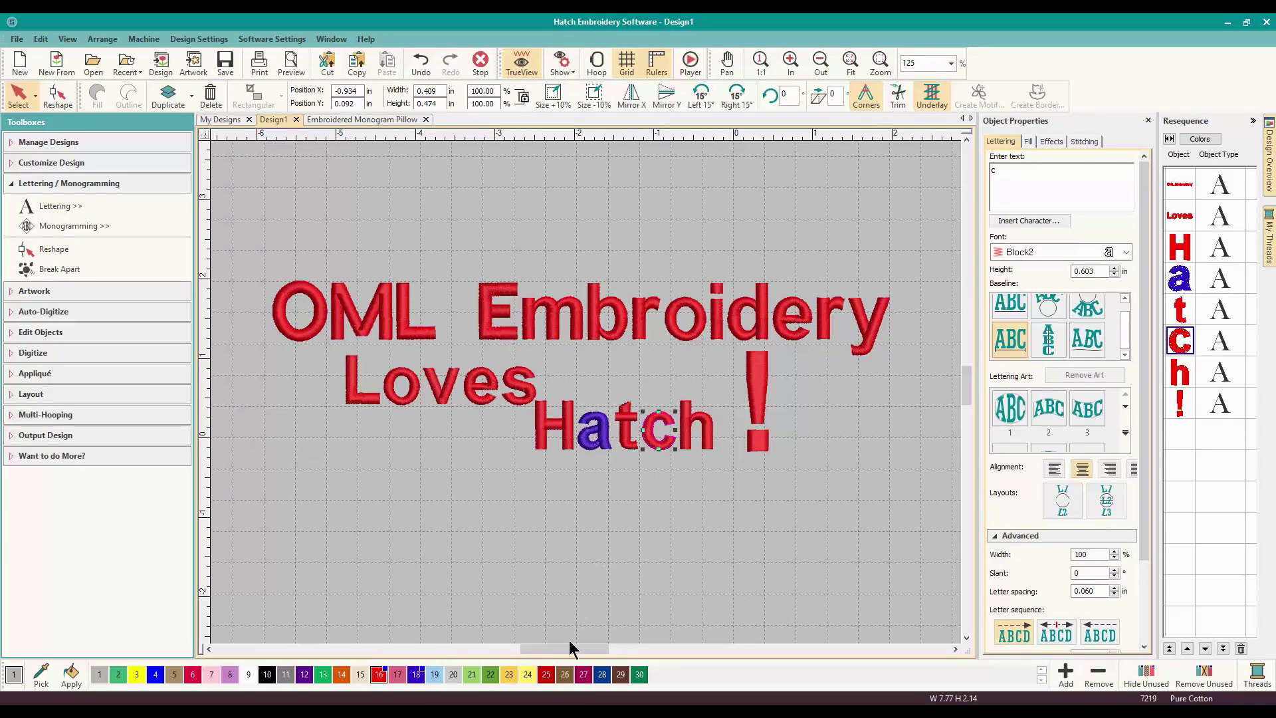
left_click(549, 675)
left_click(696, 432)
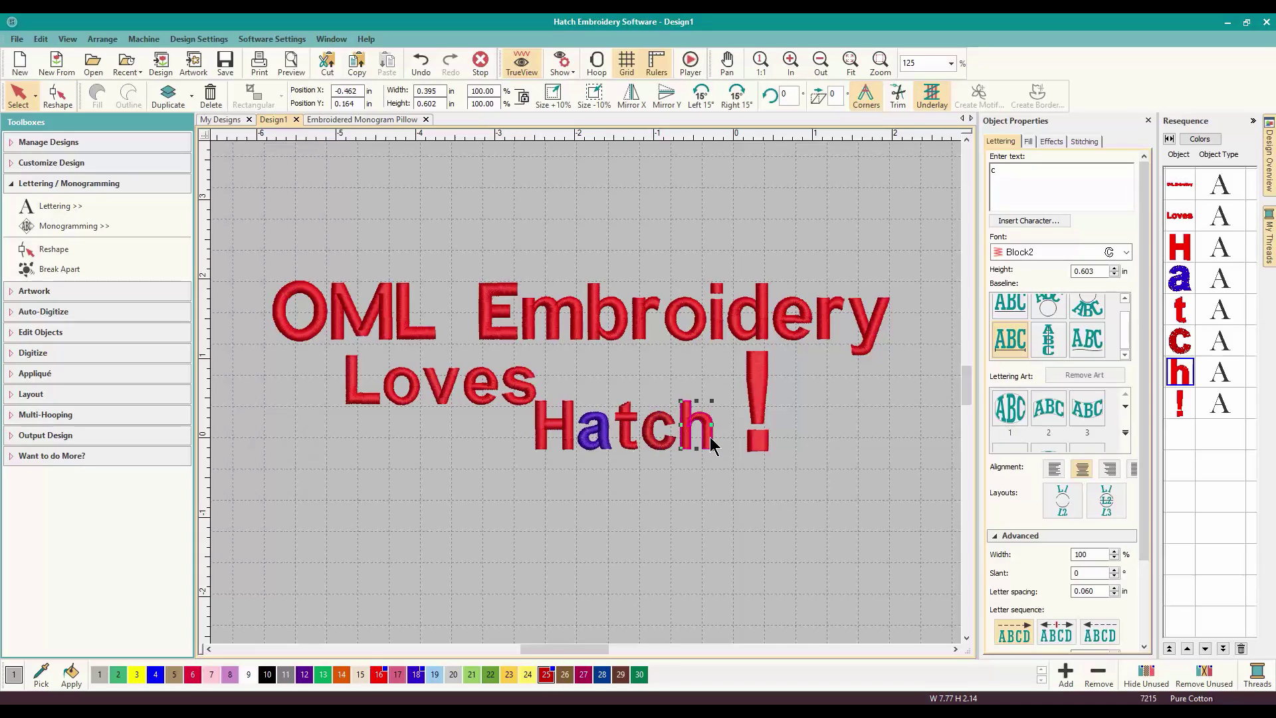
left_click(641, 674)
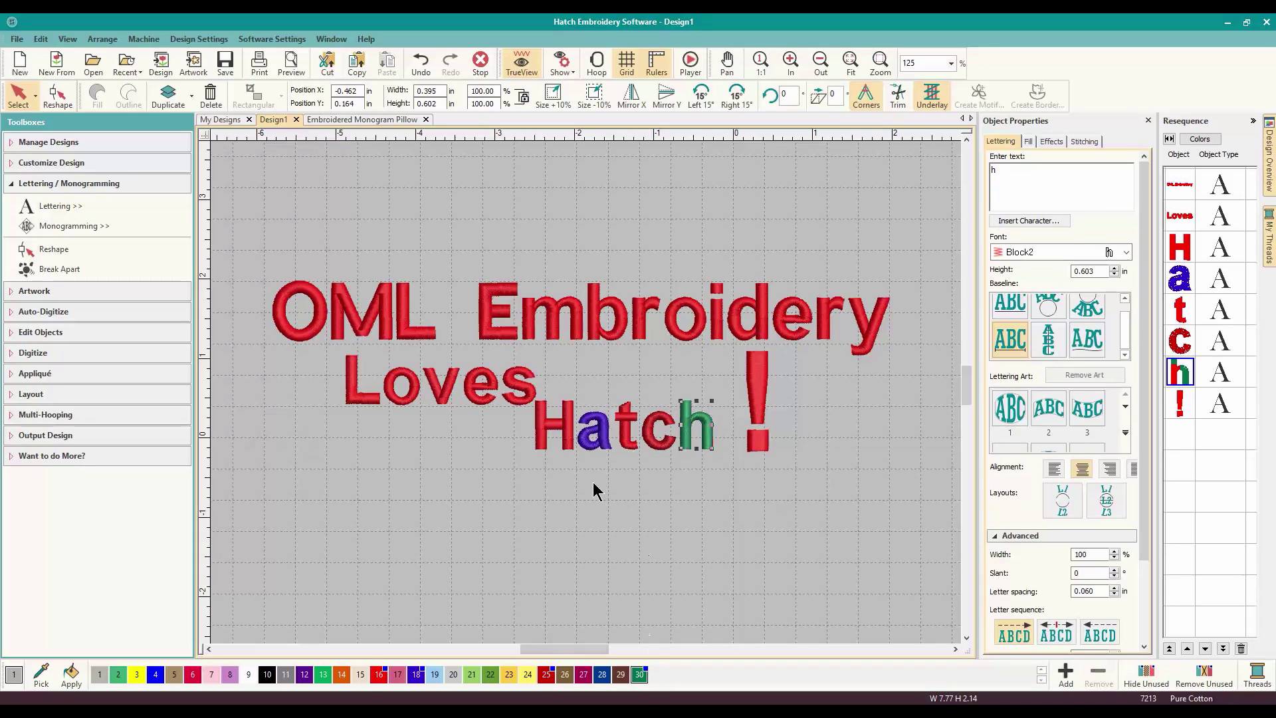
left_click(538, 436)
left_click(230, 674)
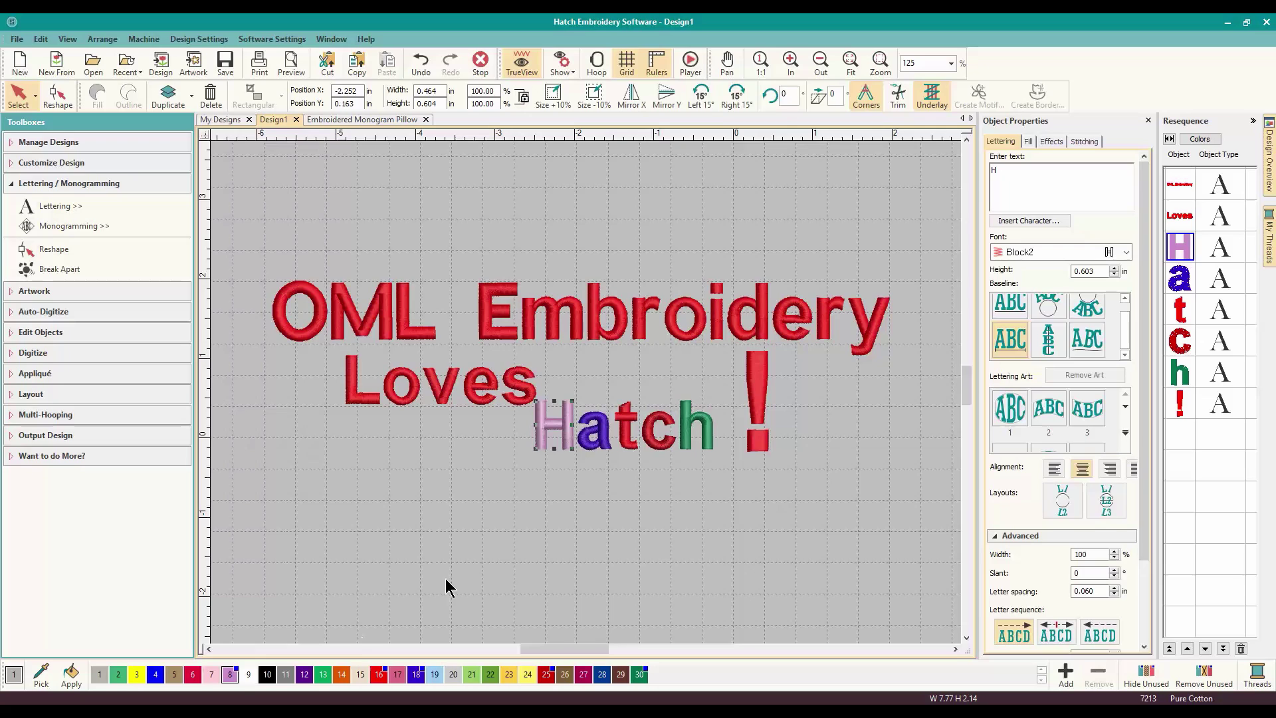
left_click(507, 559)
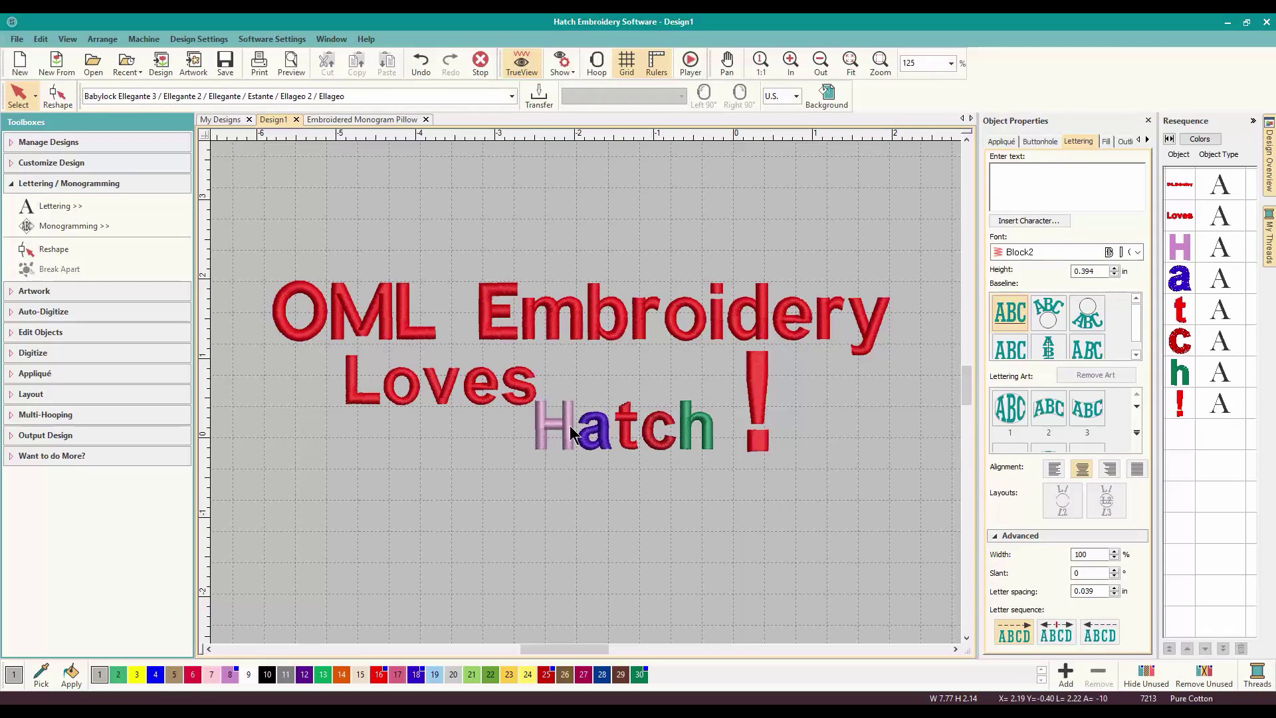
Step: Enlarge the H of Hatch and set a, t, c and h at alternating heights beside it
left_click(564, 431)
mouse_move(571, 401)
left_mouse_down()
mouse_move(586, 387)
mouse_move(560, 437)
mouse_move(602, 440)
mouse_move(613, 473)
left_mouse_up()
left_click(604, 433)
left_click(623, 436)
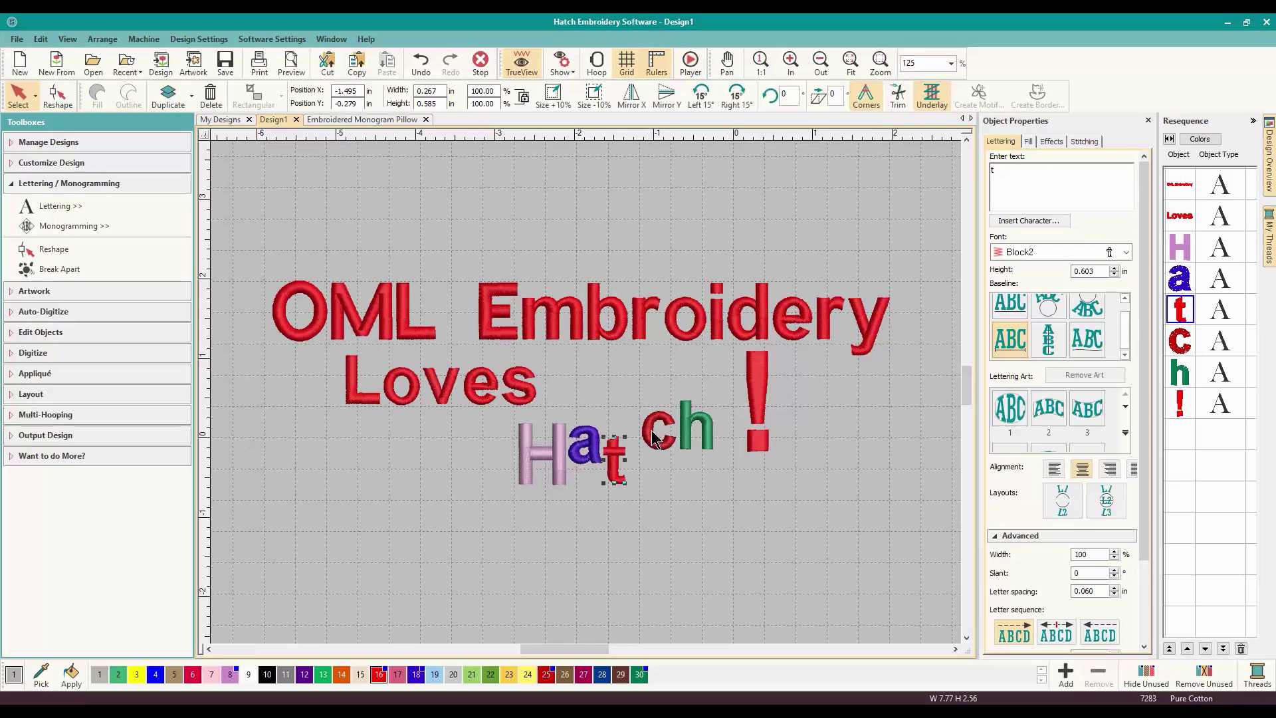
left_click(652, 436)
left_click_drag(652, 434, 672, 470)
left_click(686, 433)
left_click(530, 508)
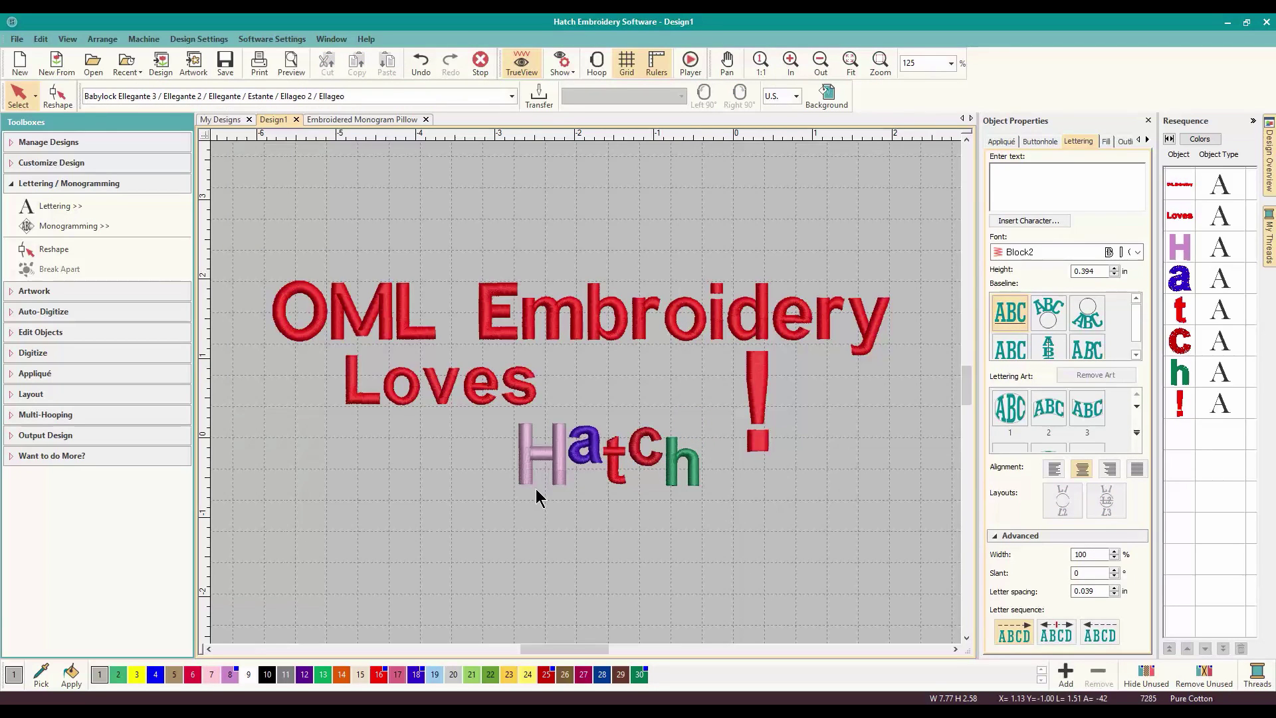
left_click(535, 477)
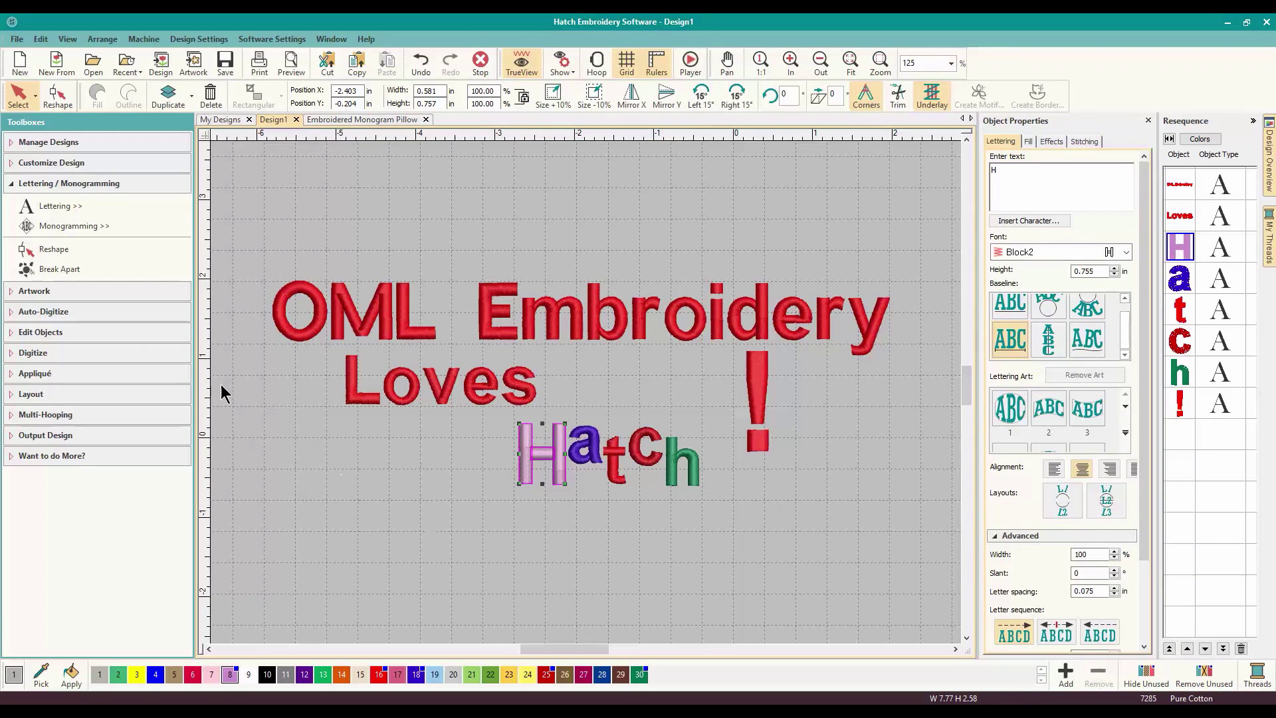
Step: Split the enlarged H into two uprights and a crossbar, checking each piece in Resequence
left_click(73, 271)
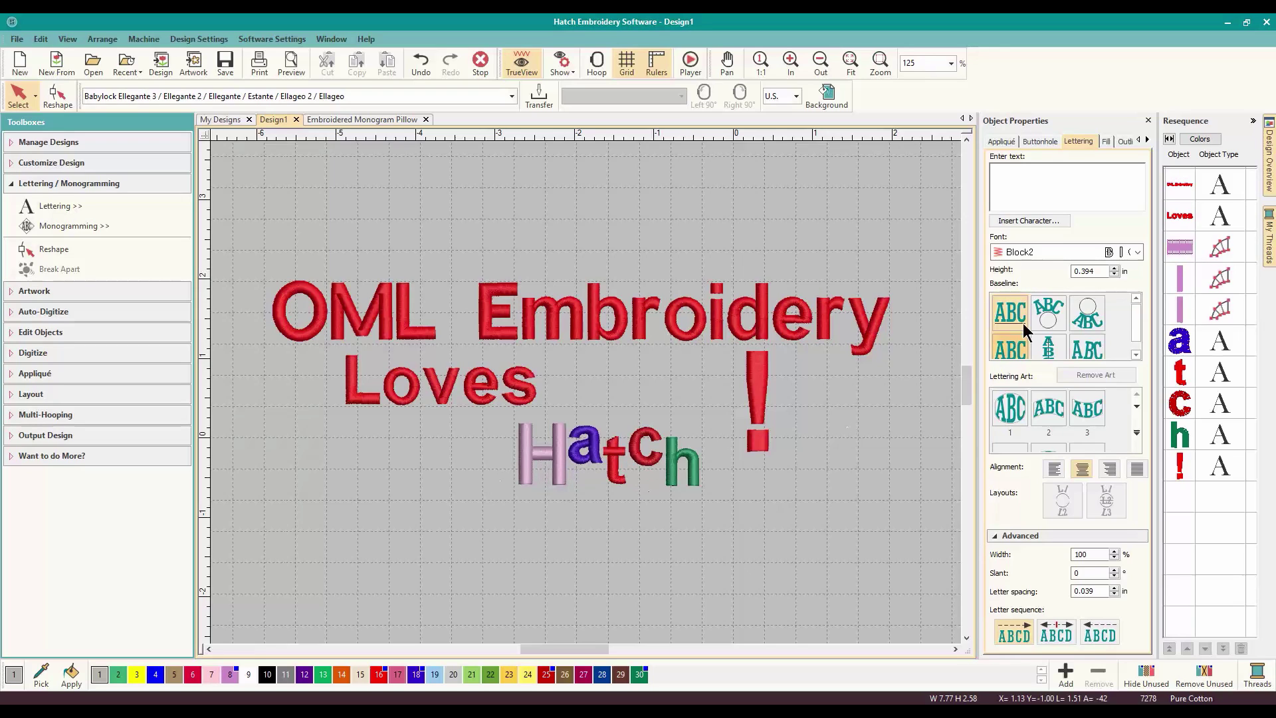
left_click(1176, 242)
left_click(1183, 278)
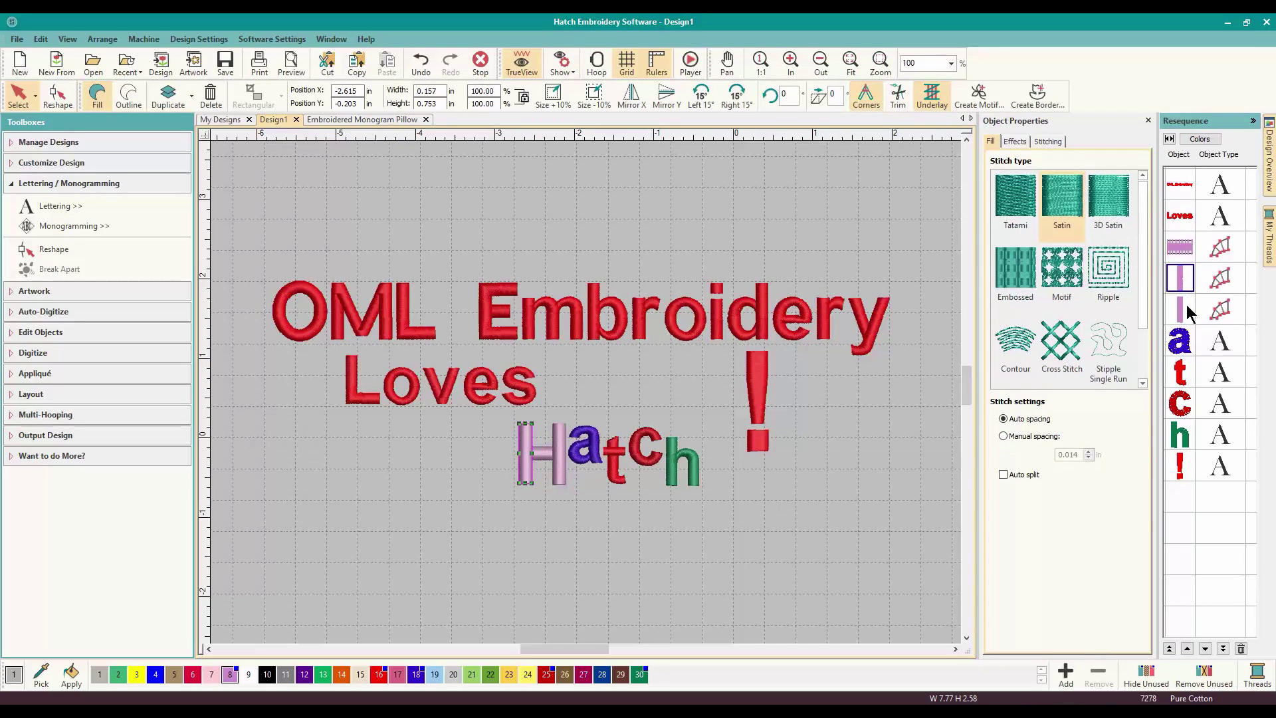
left_click(1188, 305)
left_click(1185, 271)
left_click(1181, 307)
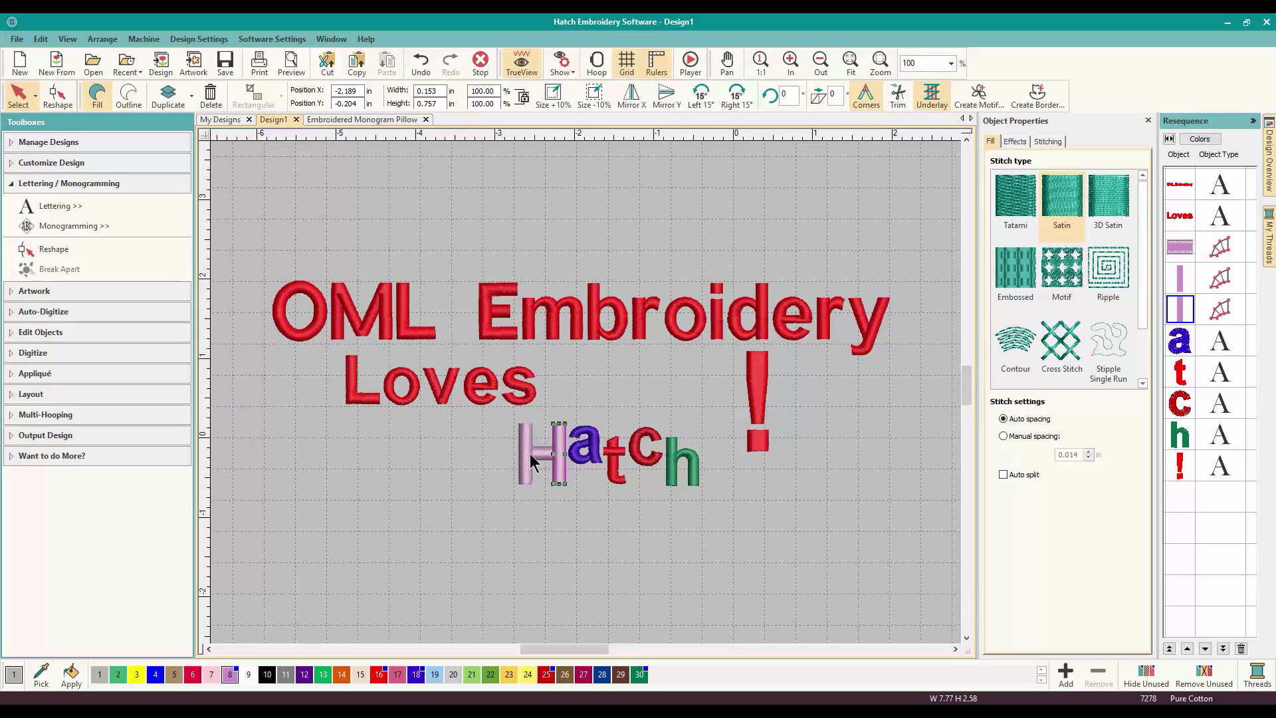
left_click(577, 517)
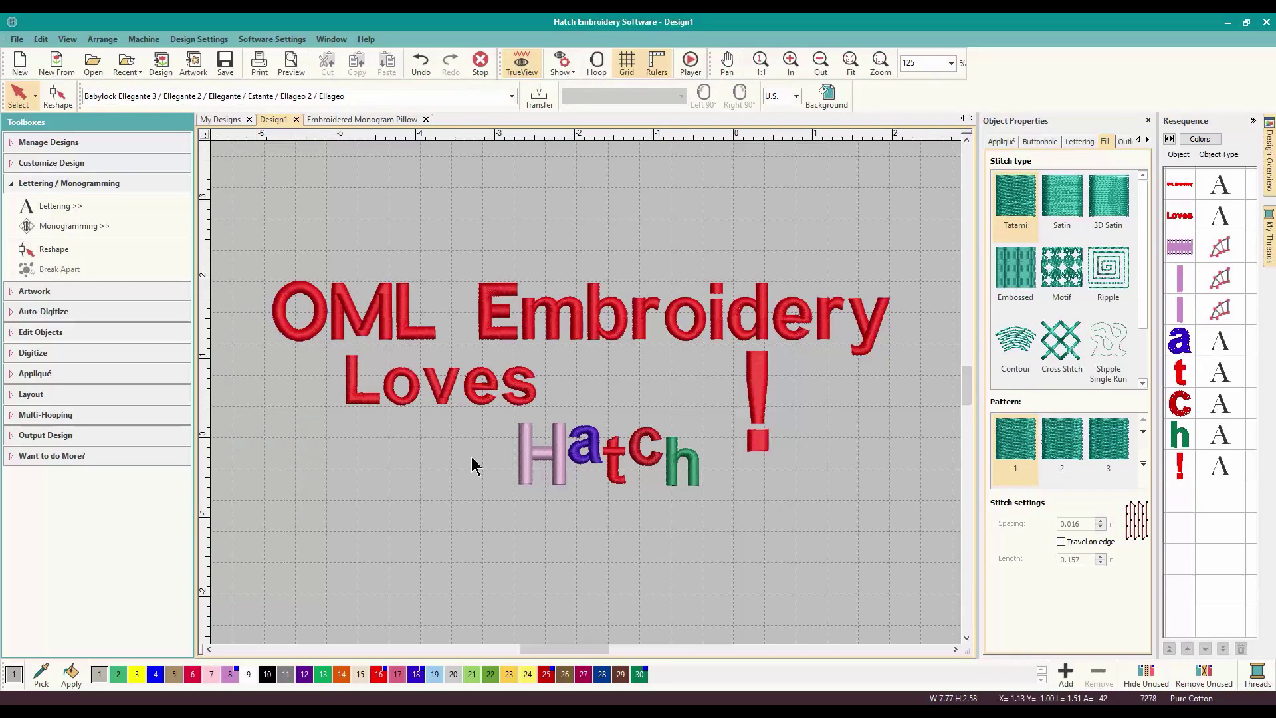
Step: Apply Break Apart to the 'OML Embroidery' lettering, separating 'OML' from 'Embroidery'
left_click(760, 379)
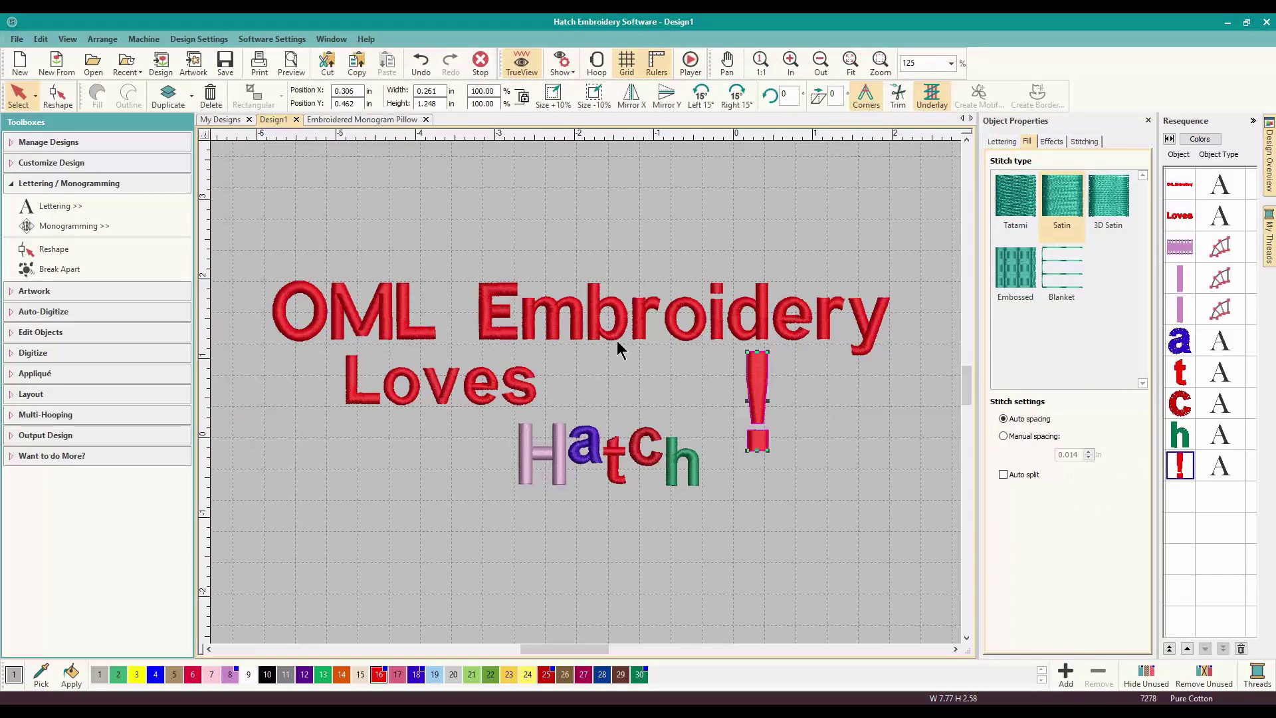
key("Escape")
left_click(492, 322)
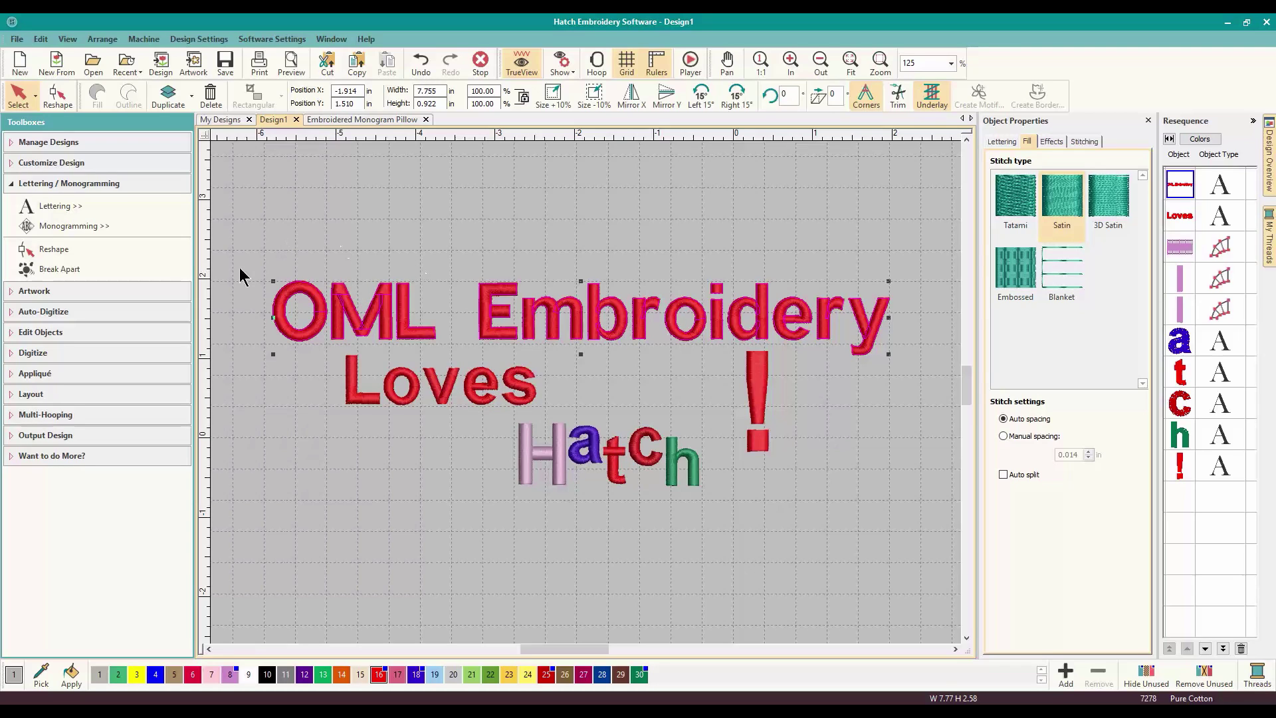
left_click(388, 322)
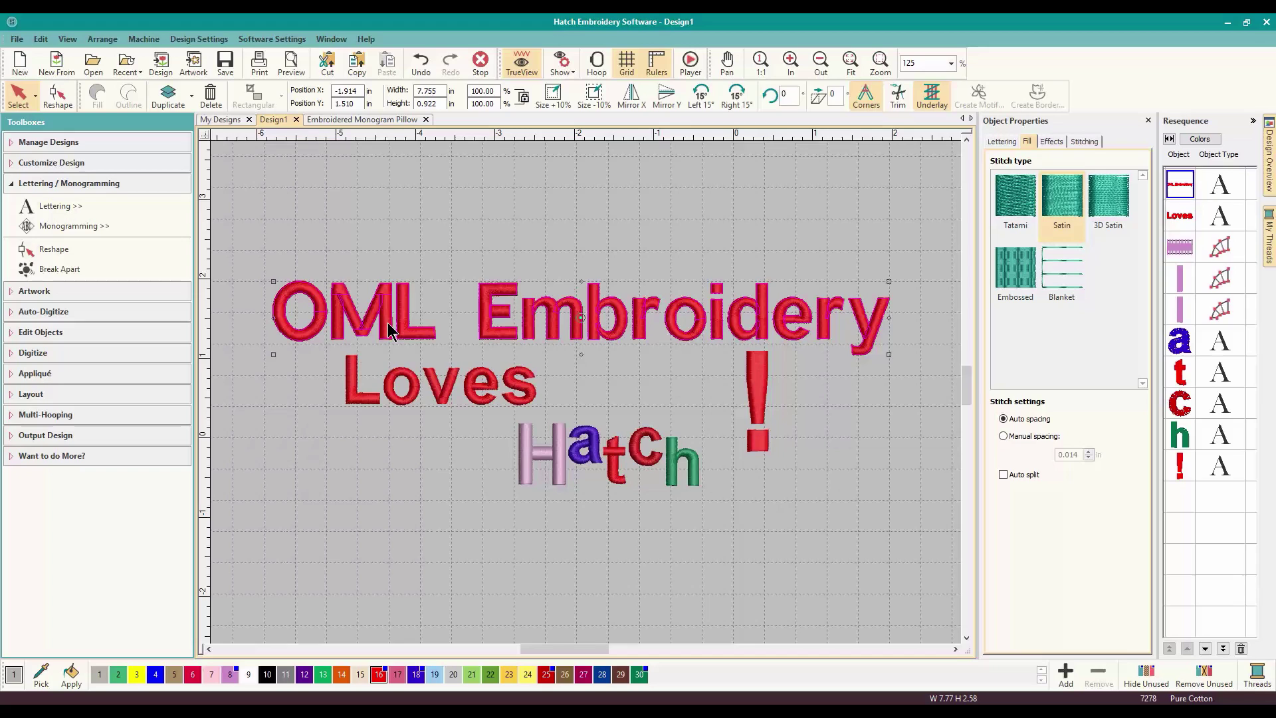
left_click(64, 273)
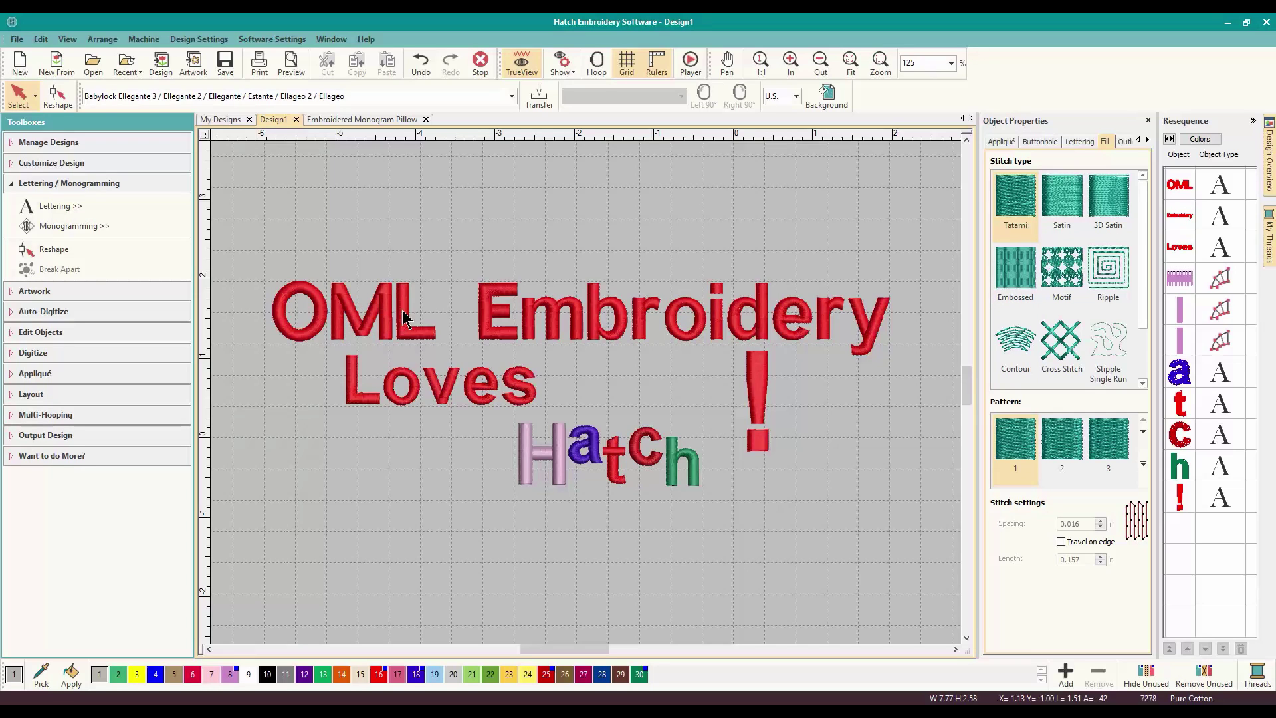
Step: Color 'OML' with black thread 10, scale it to about 134%, and butt it against 'Embroidery'
left_click(1180, 186)
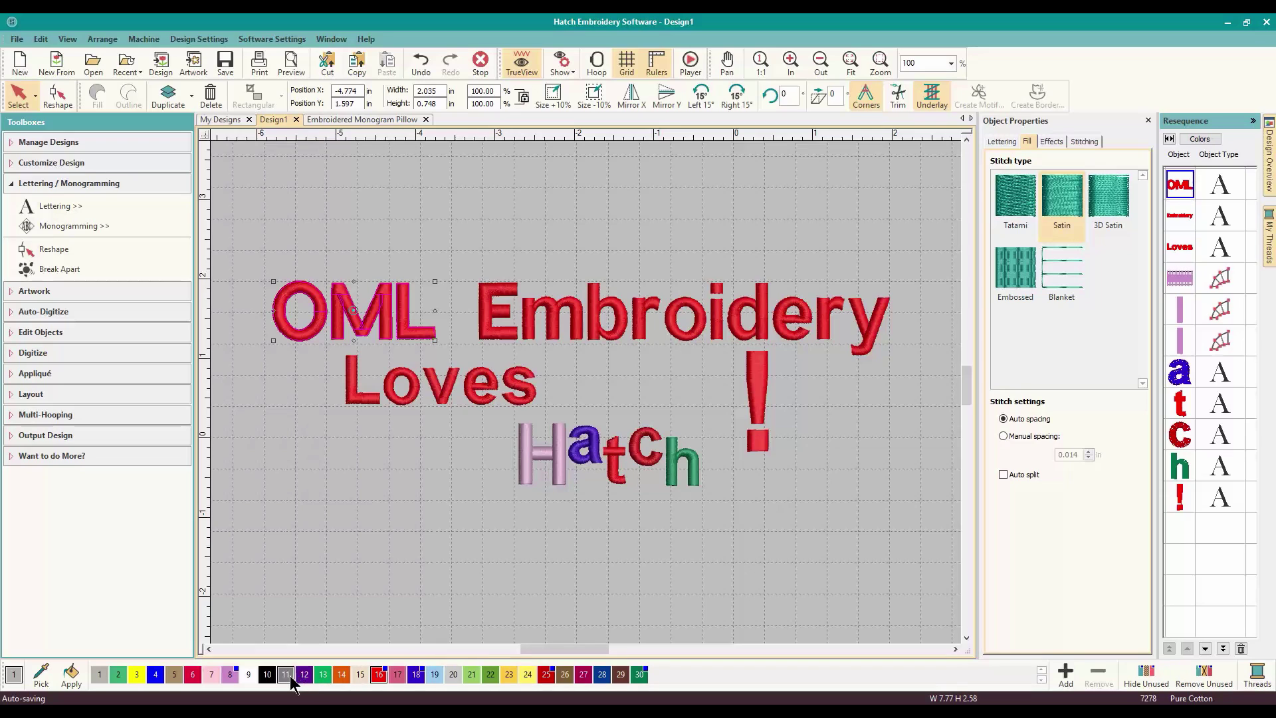
left_click(267, 674)
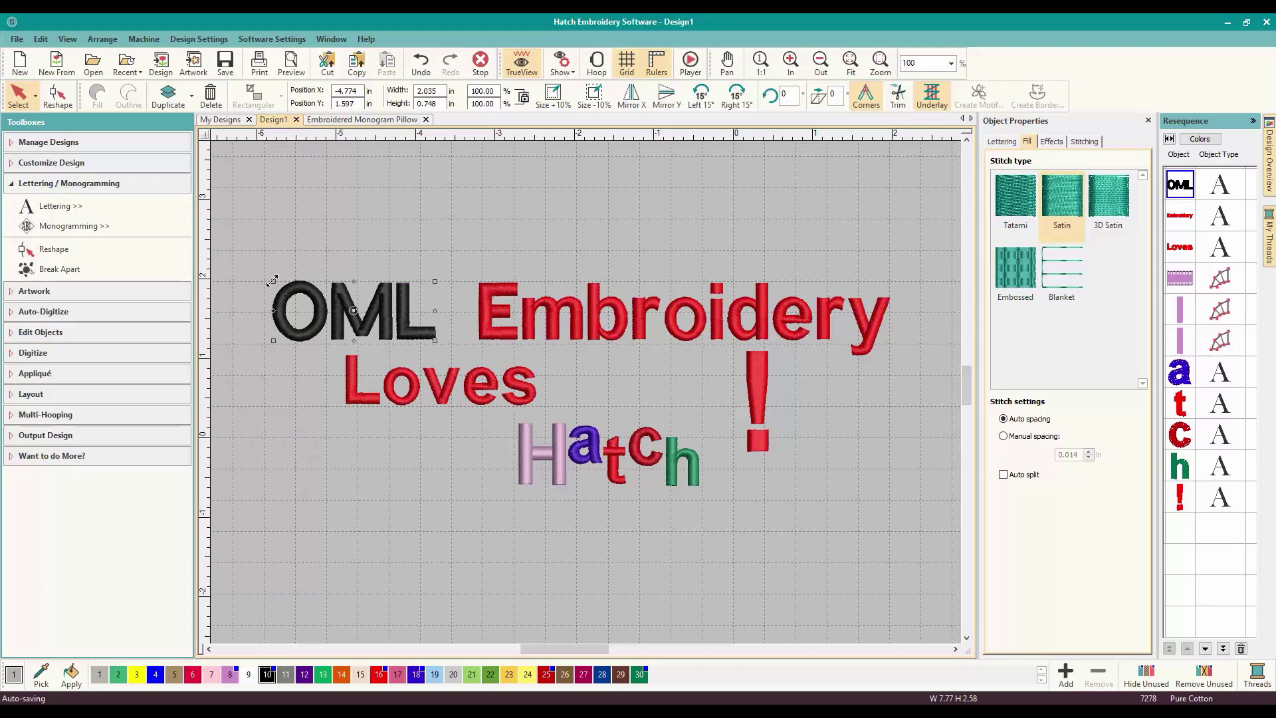
left_click_drag(269, 283, 214, 167)
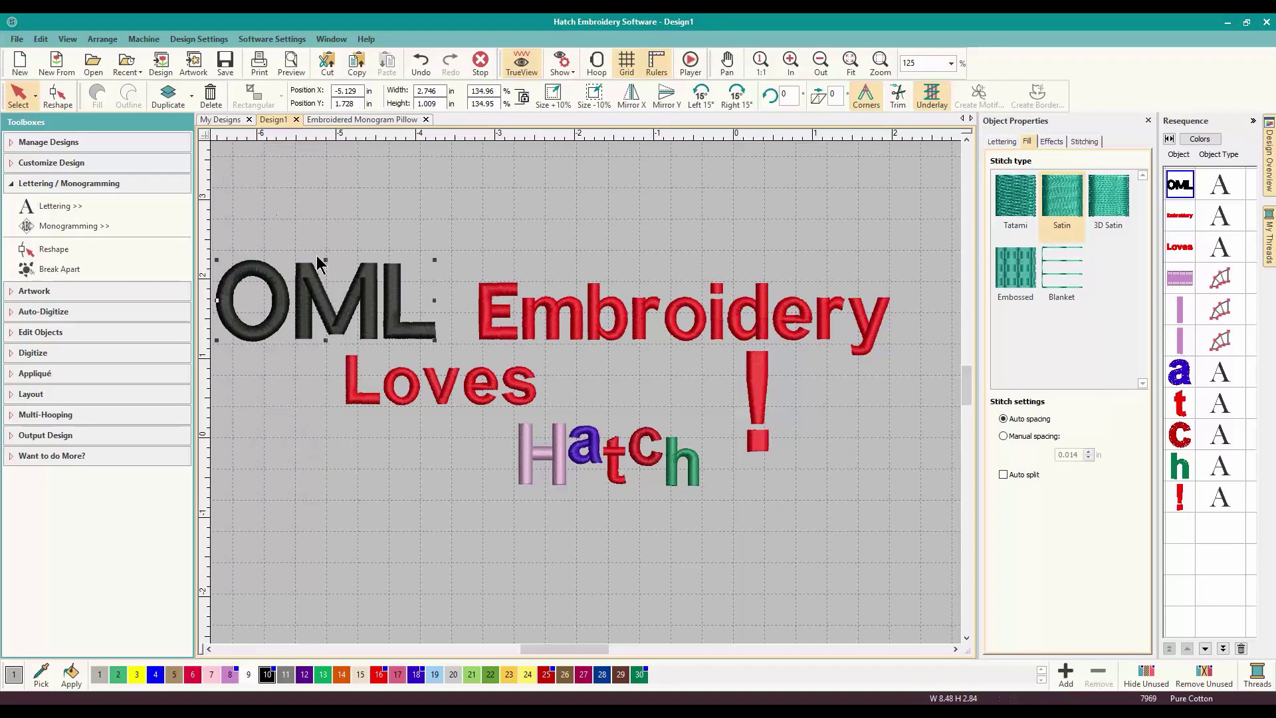
left_click_drag(328, 306, 362, 305)
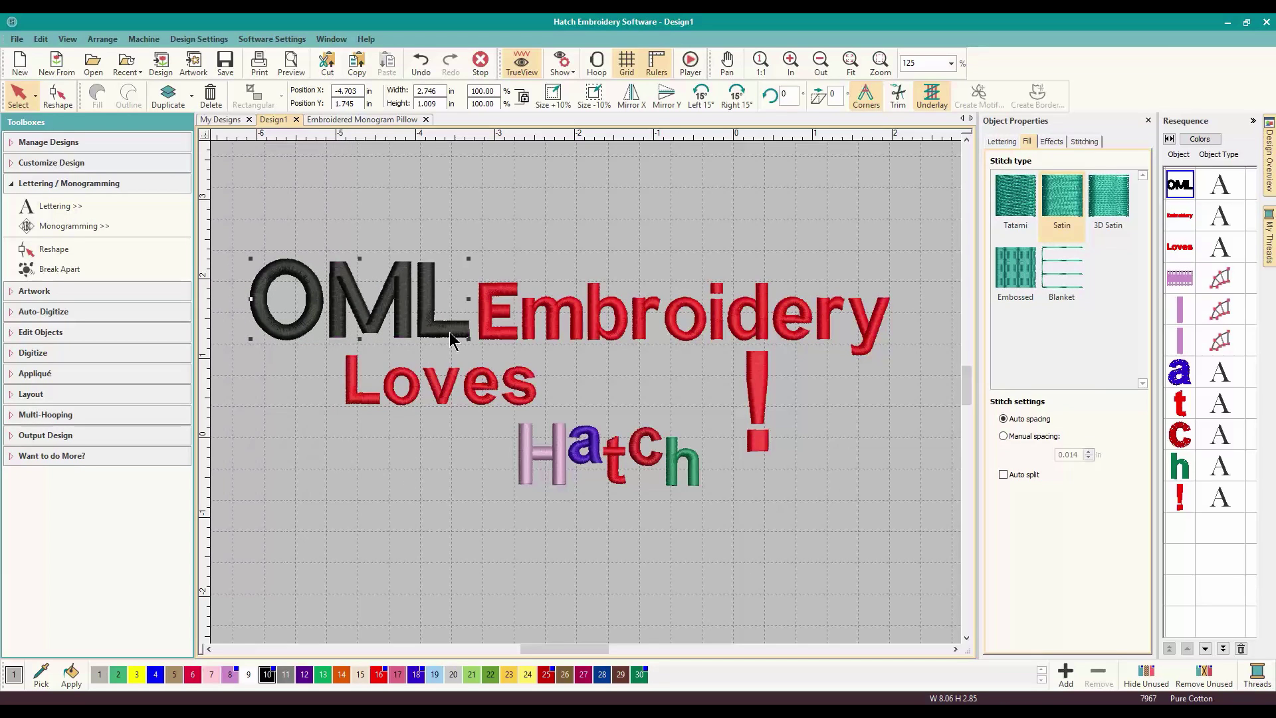
left_click(426, 518)
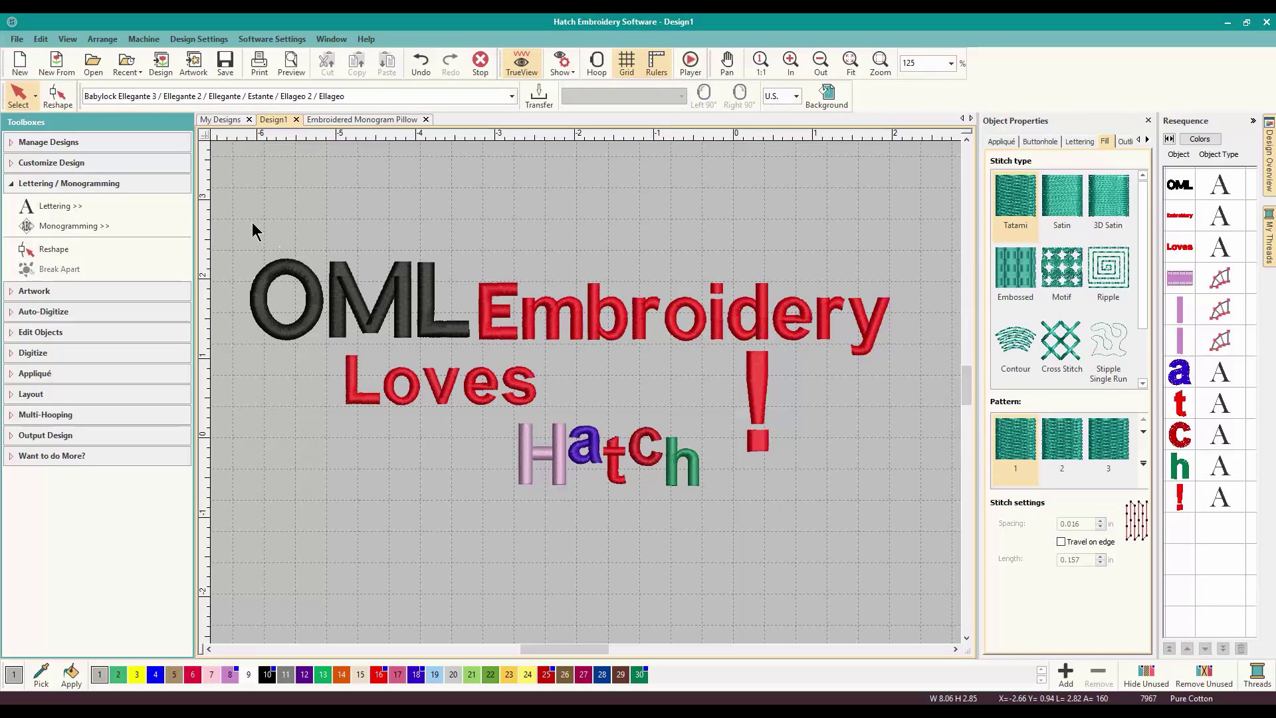